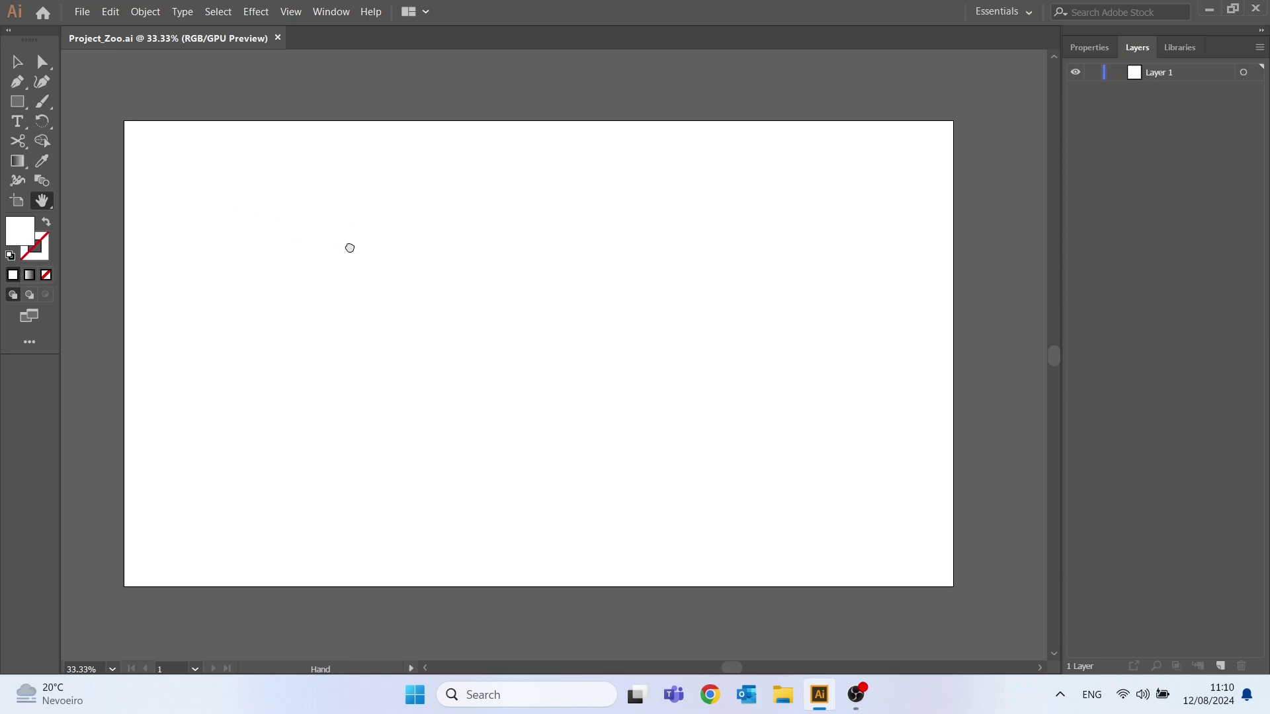
Place Map Image.png into Project_Zoo.ai as a linked image
click(82, 11)
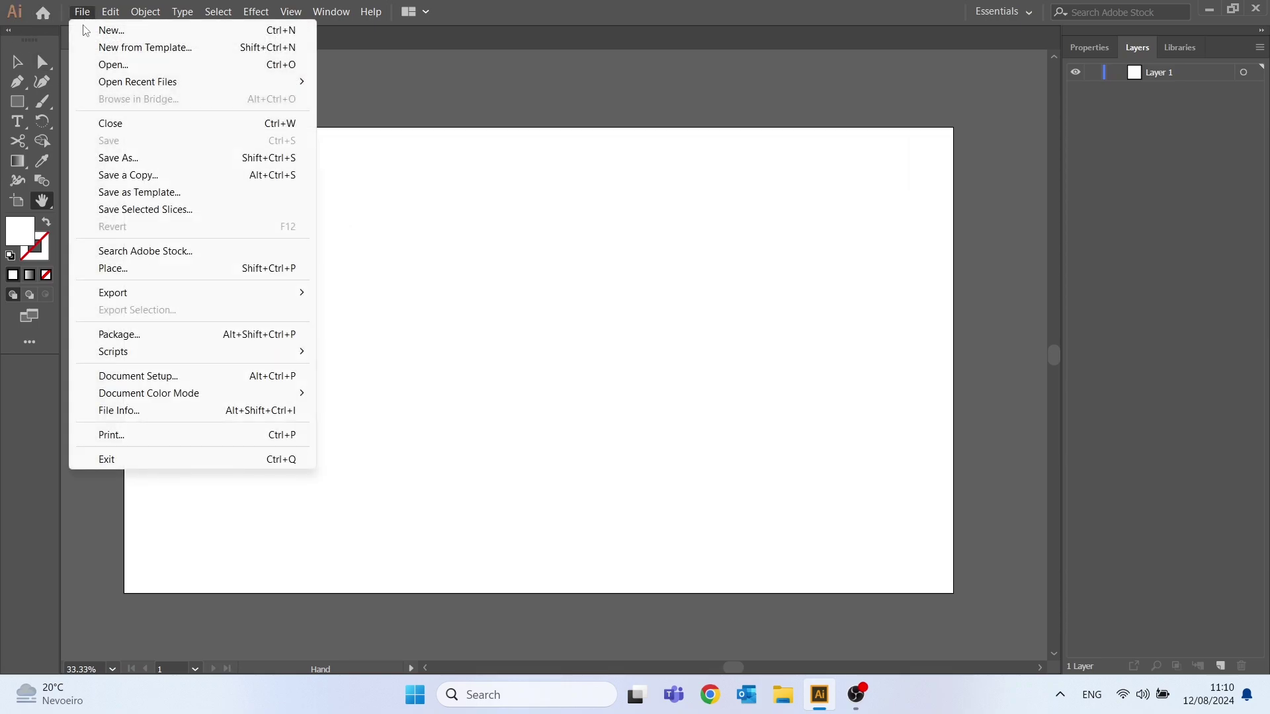
click(121, 269)
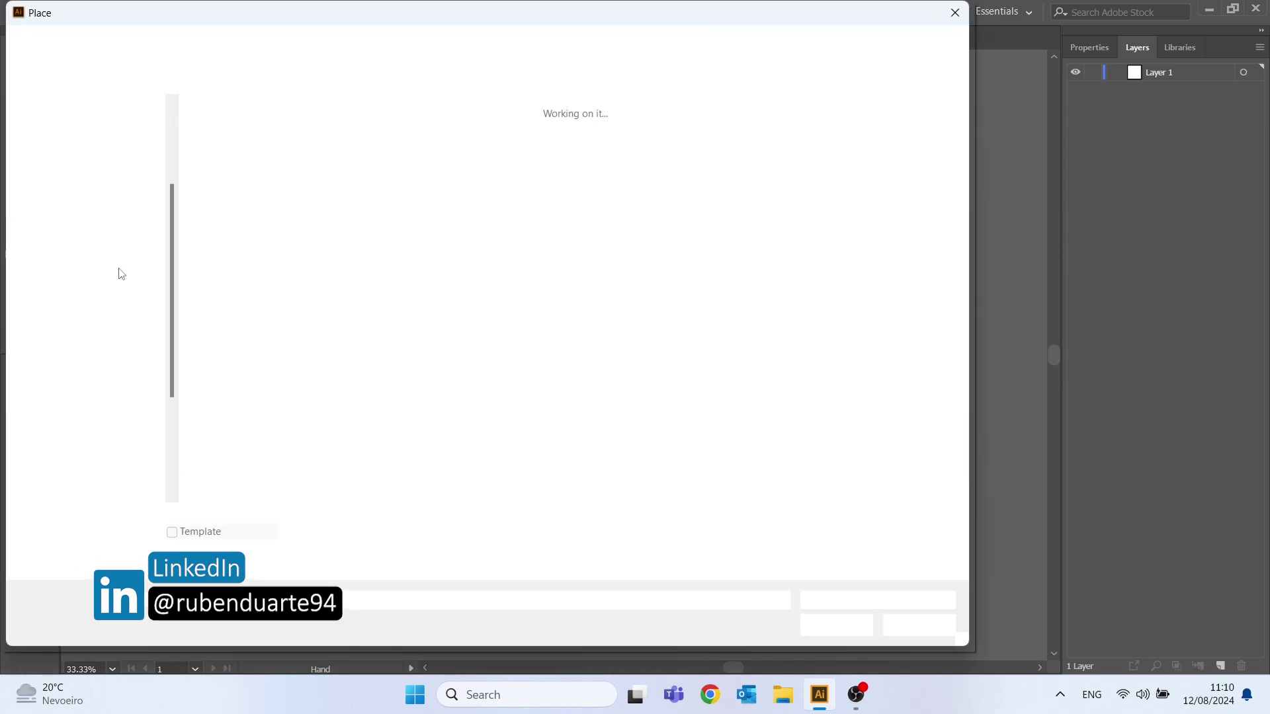
drag(435, 28, 497, 41)
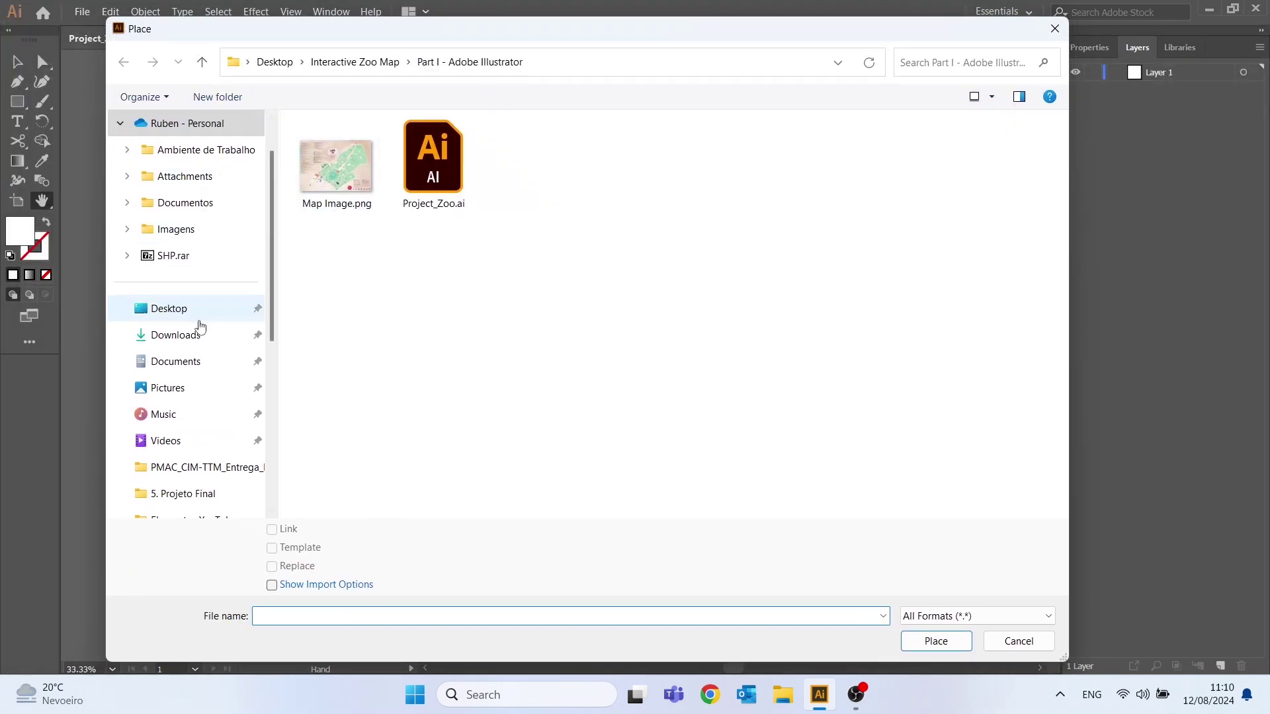
click(351, 156)
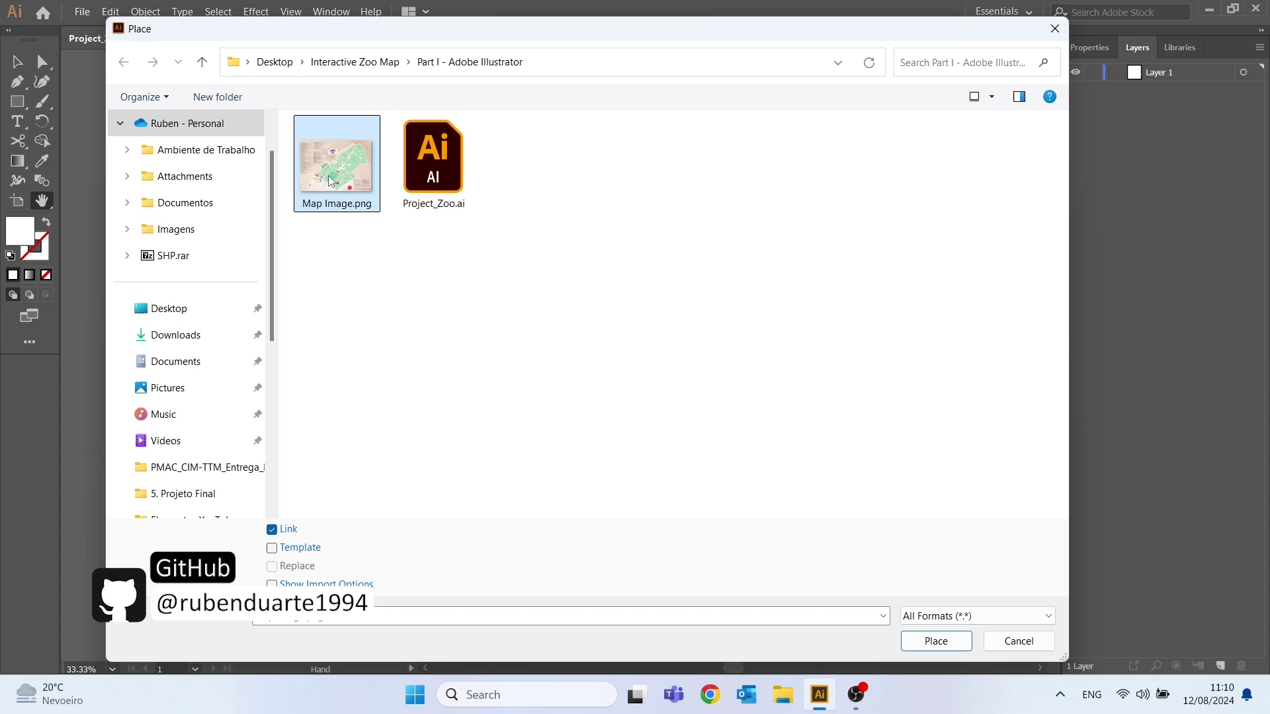
click(936, 643)
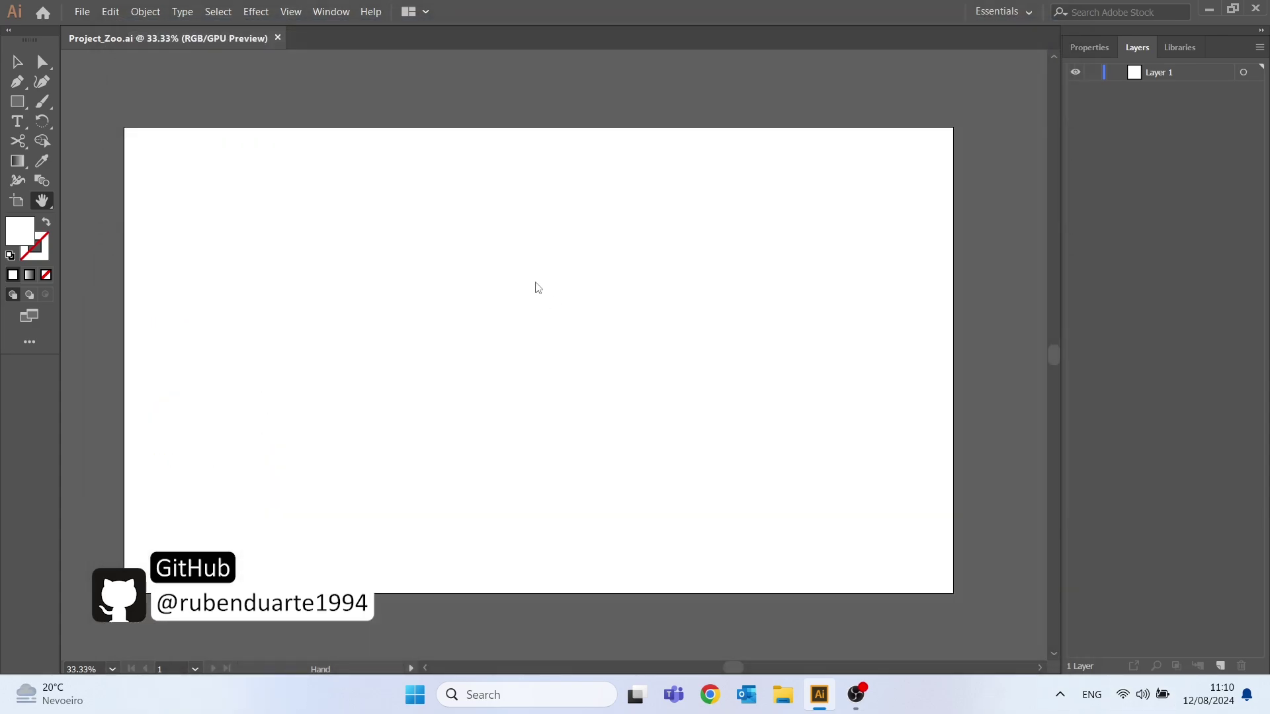
Drop the map onto the artboard and move it to the top-left corner
click(406, 246)
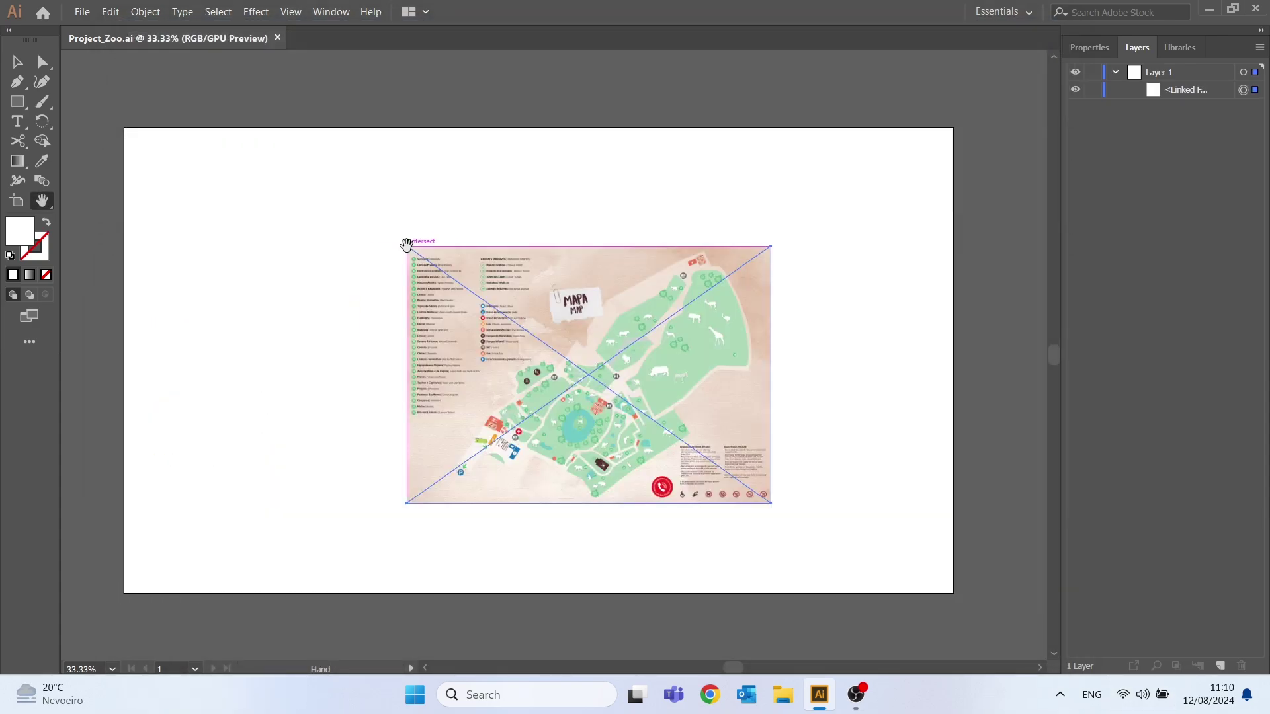
mouse_move(592, 360)
mouse_down()
mouse_move(615, 369)
mouse_move(612, 352)
mouse_up()
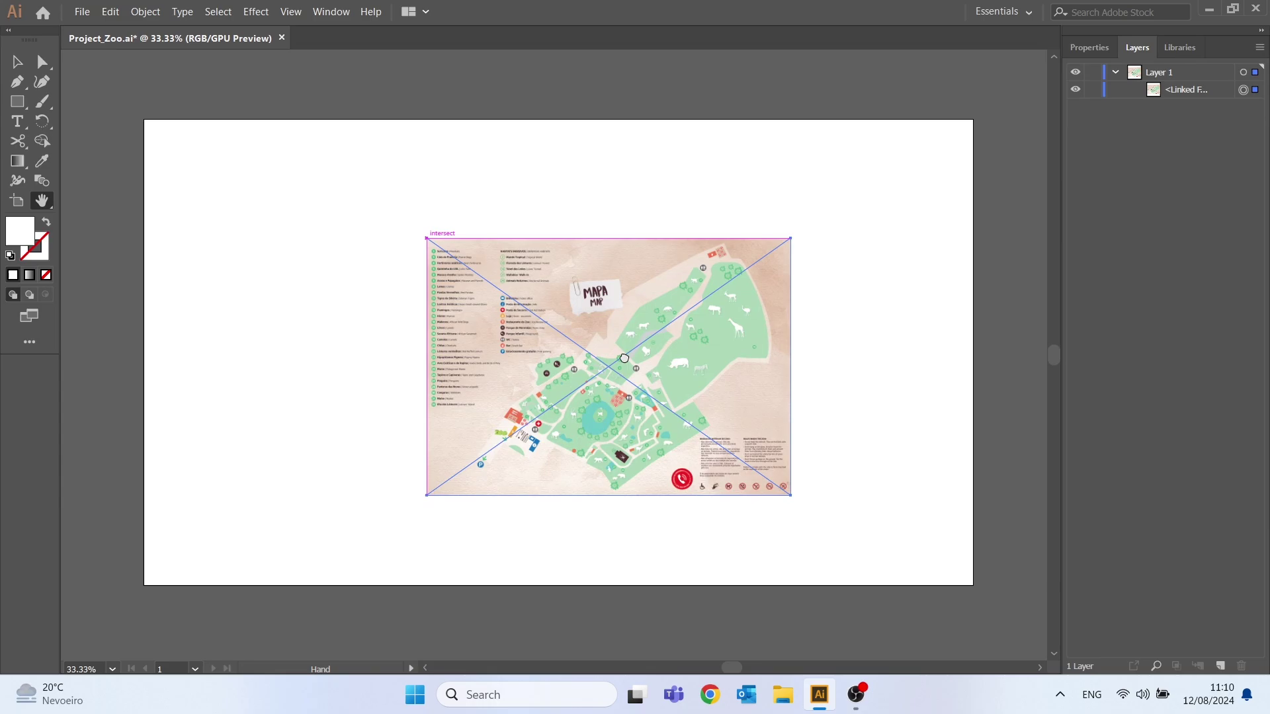
click(20, 61)
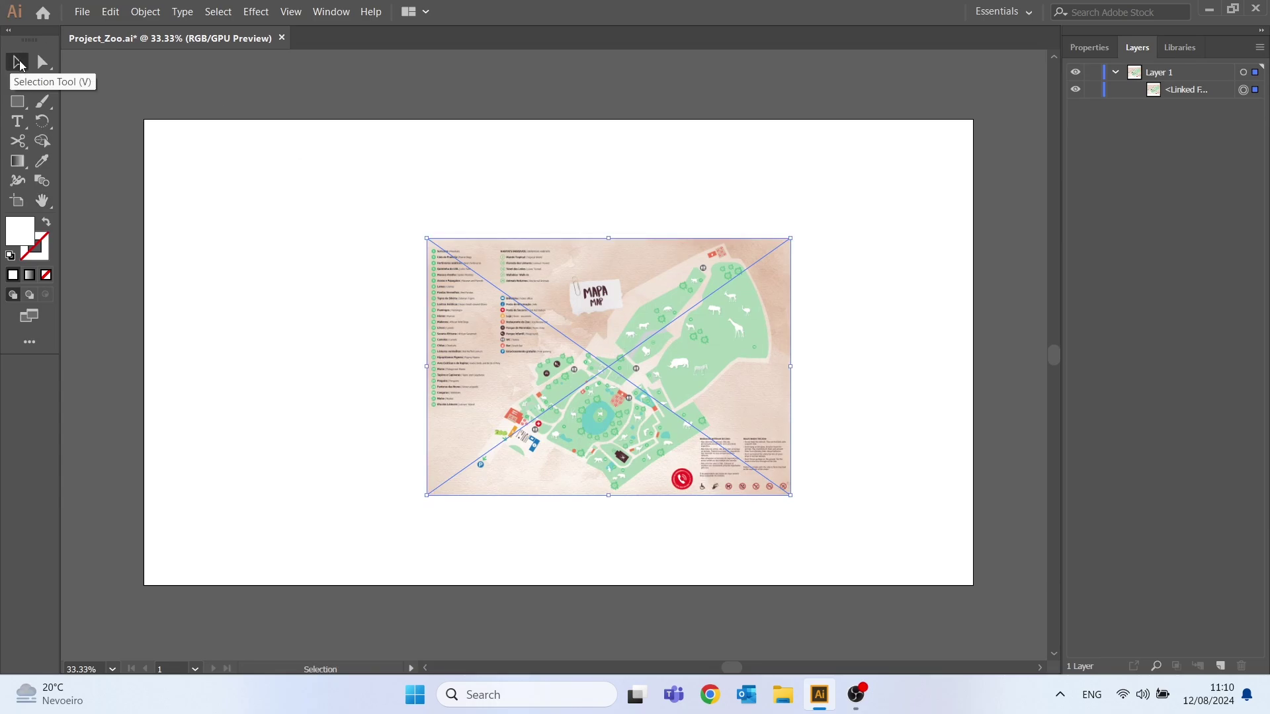
drag(595, 352, 306, 233)
Scale the map to the artboard's full height and centre it horizontally
drag(507, 376, 638, 430)
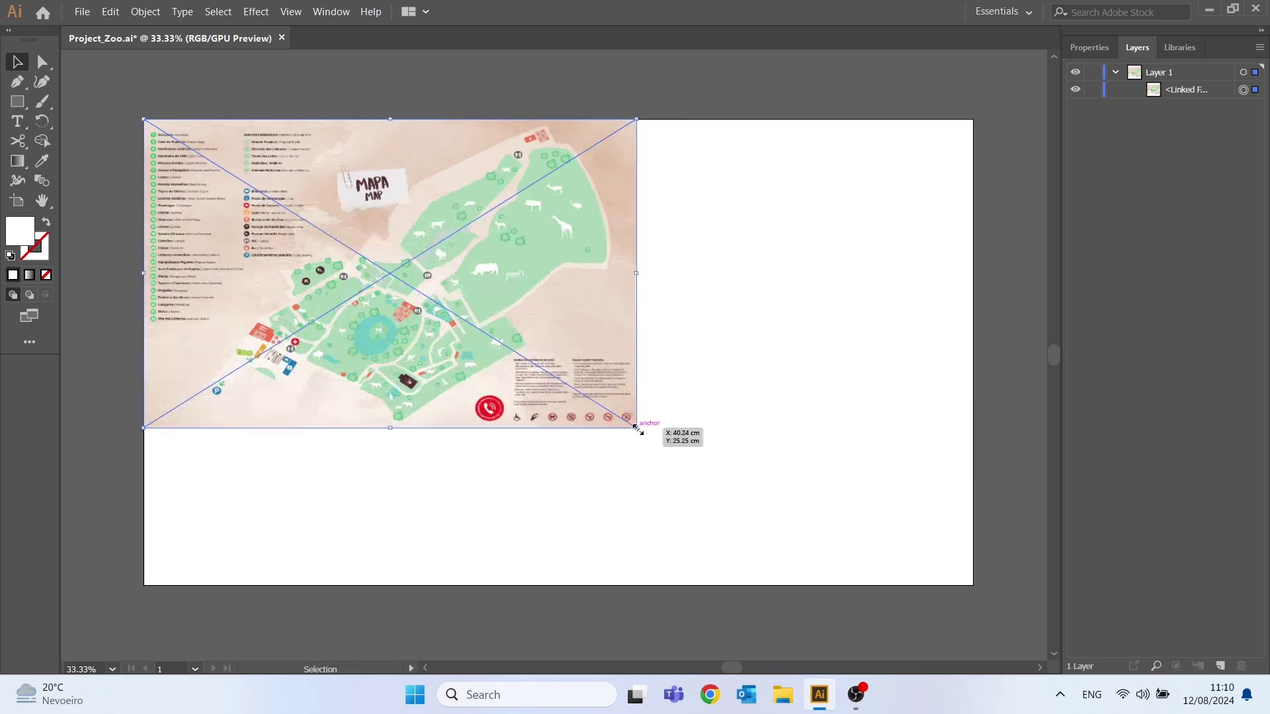
key(ctrl+z)
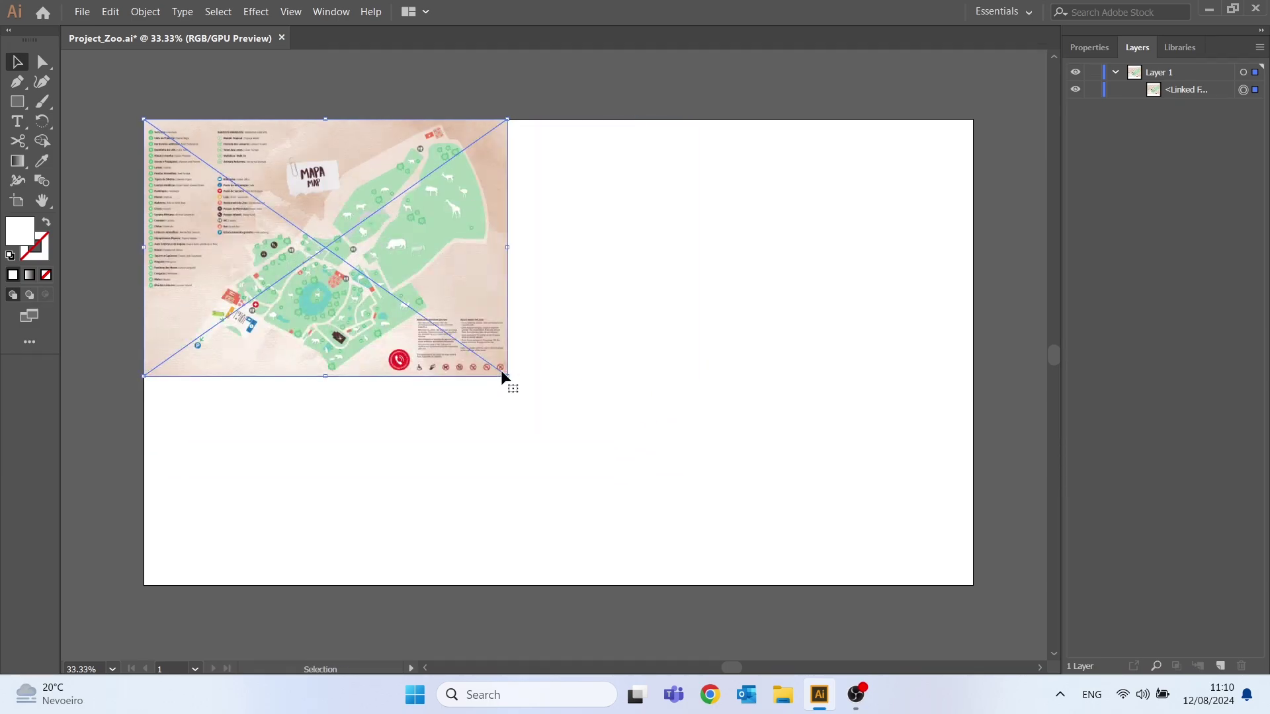
drag(507, 378, 851, 585)
drag(429, 308, 535, 307)
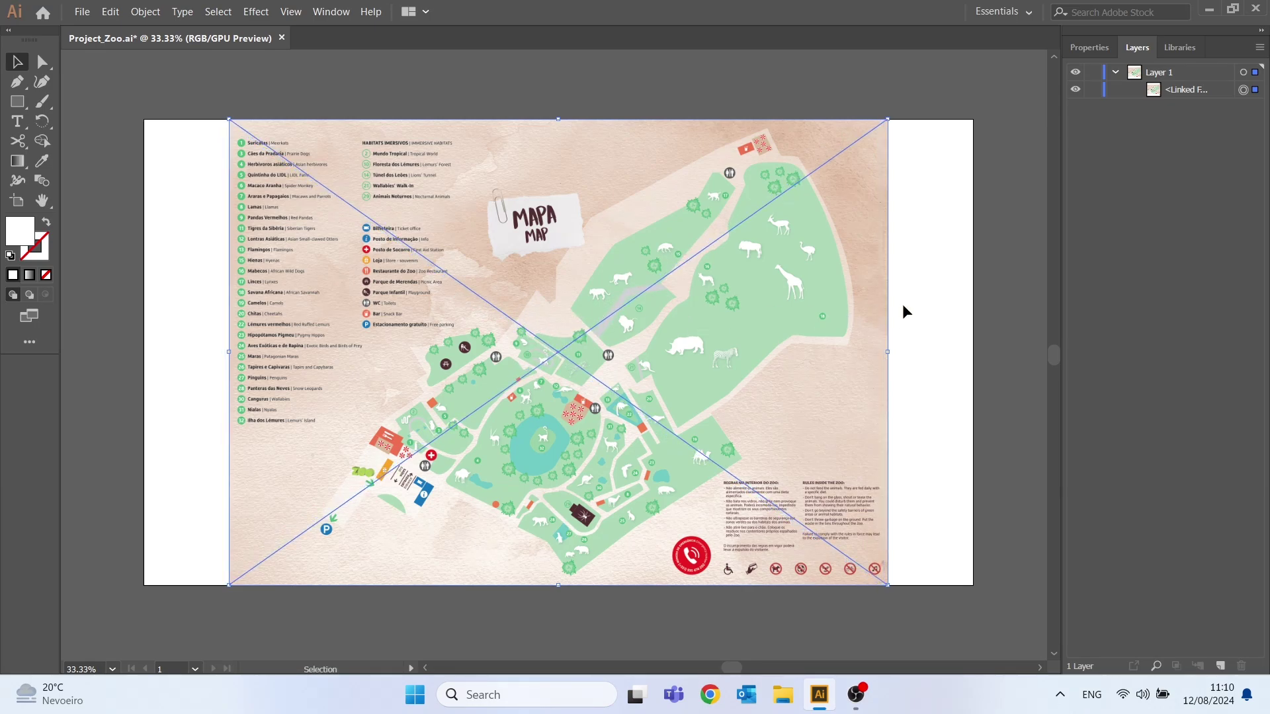
click(901, 303)
Rename Layer 1 to Basemap and lock it
click(1115, 73)
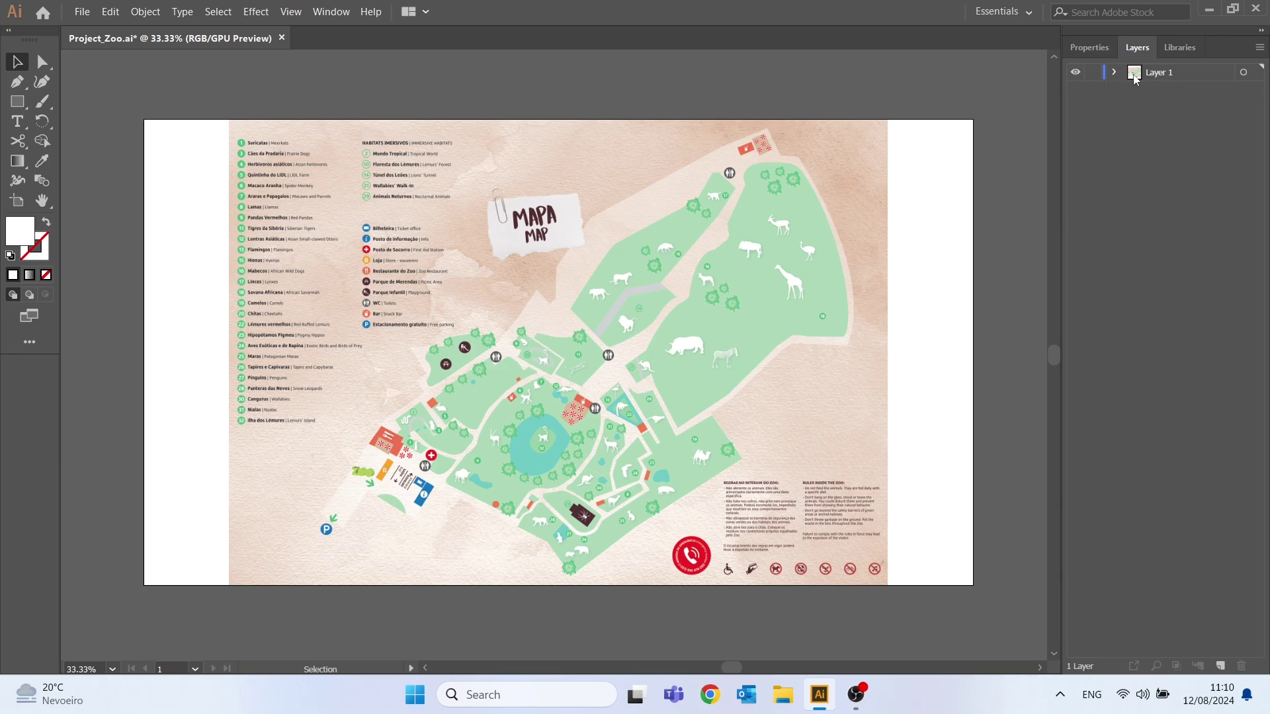
double_click(1154, 73)
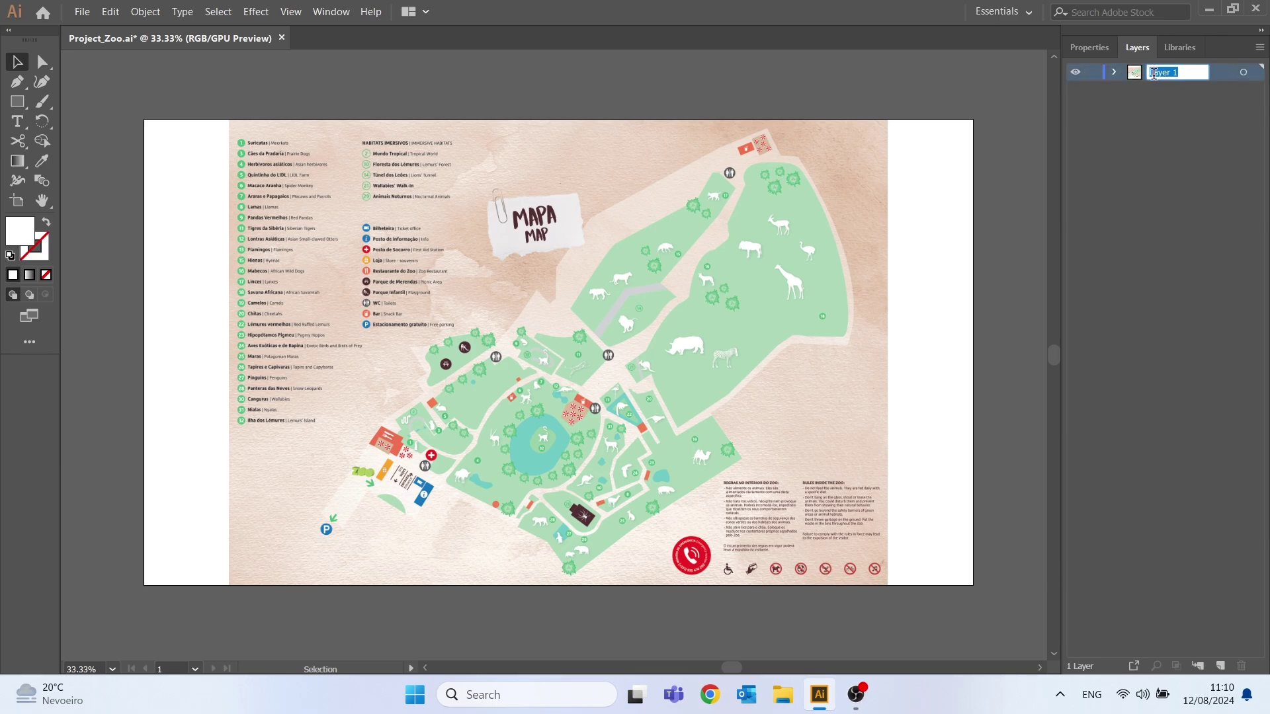
text(Basemap)
key(Return)
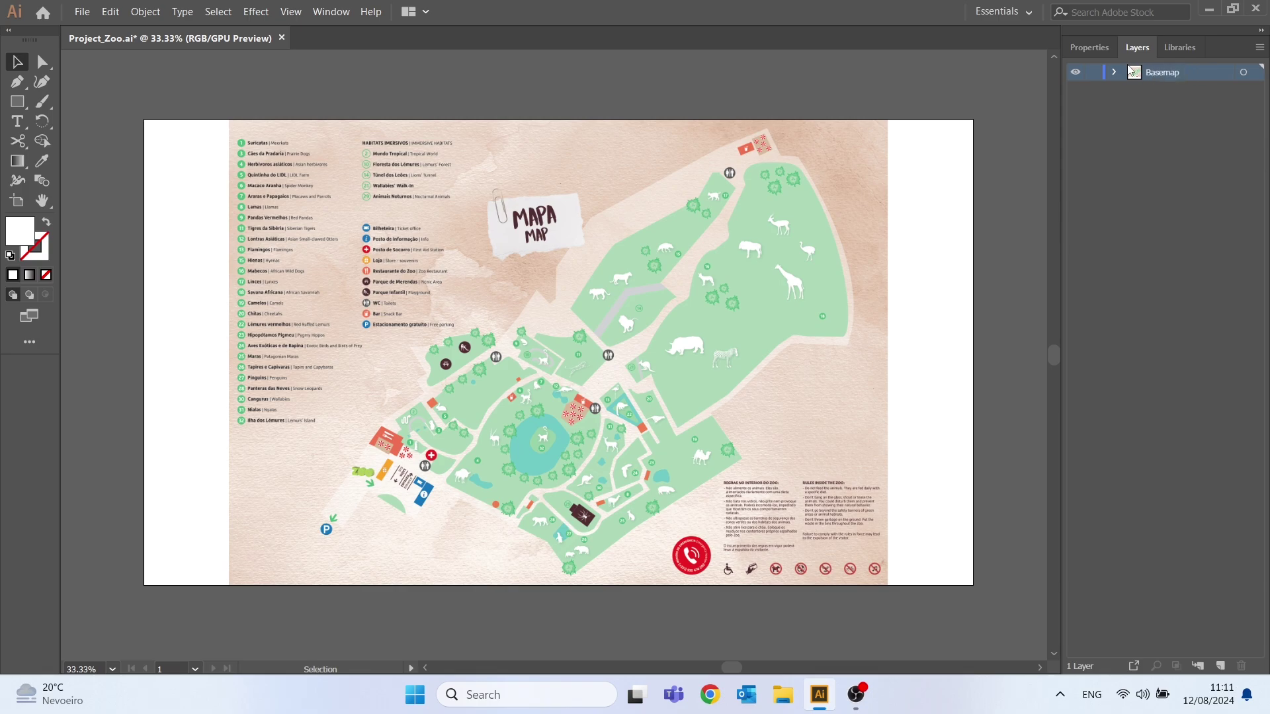
click(1092, 72)
Add a new layer above Basemap named Main Background
click(1220, 666)
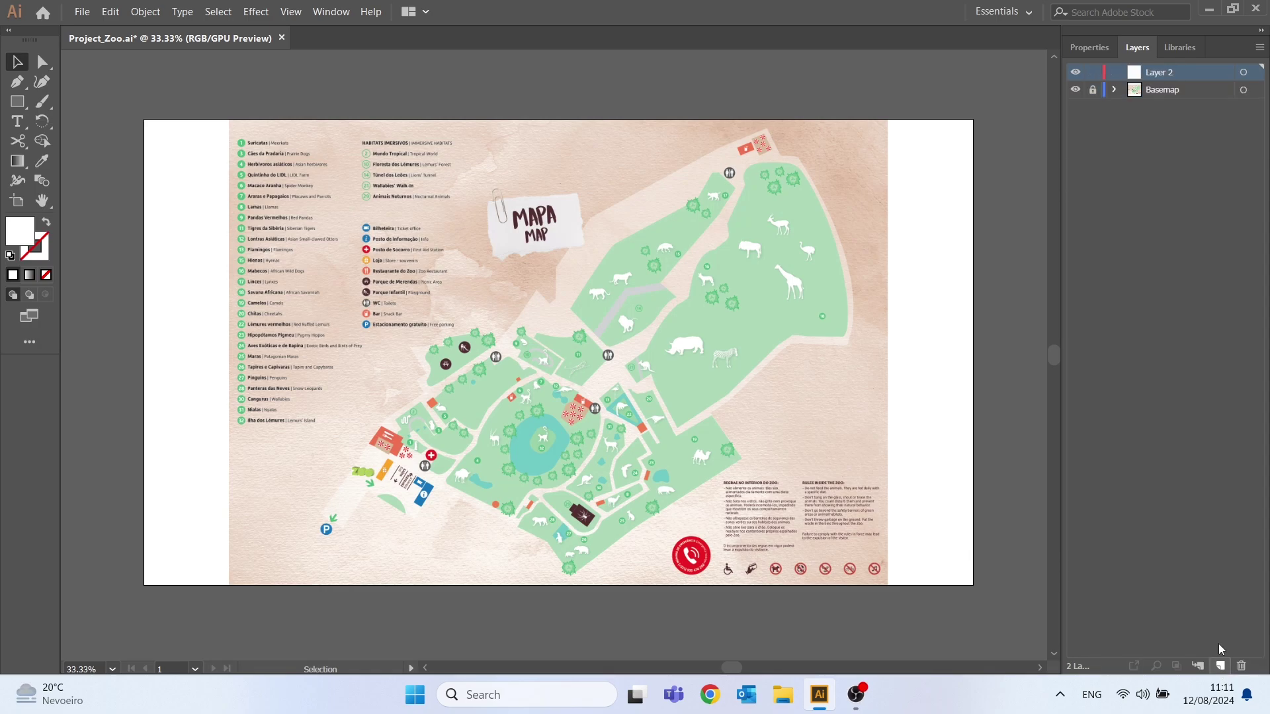
double_click(1160, 73)
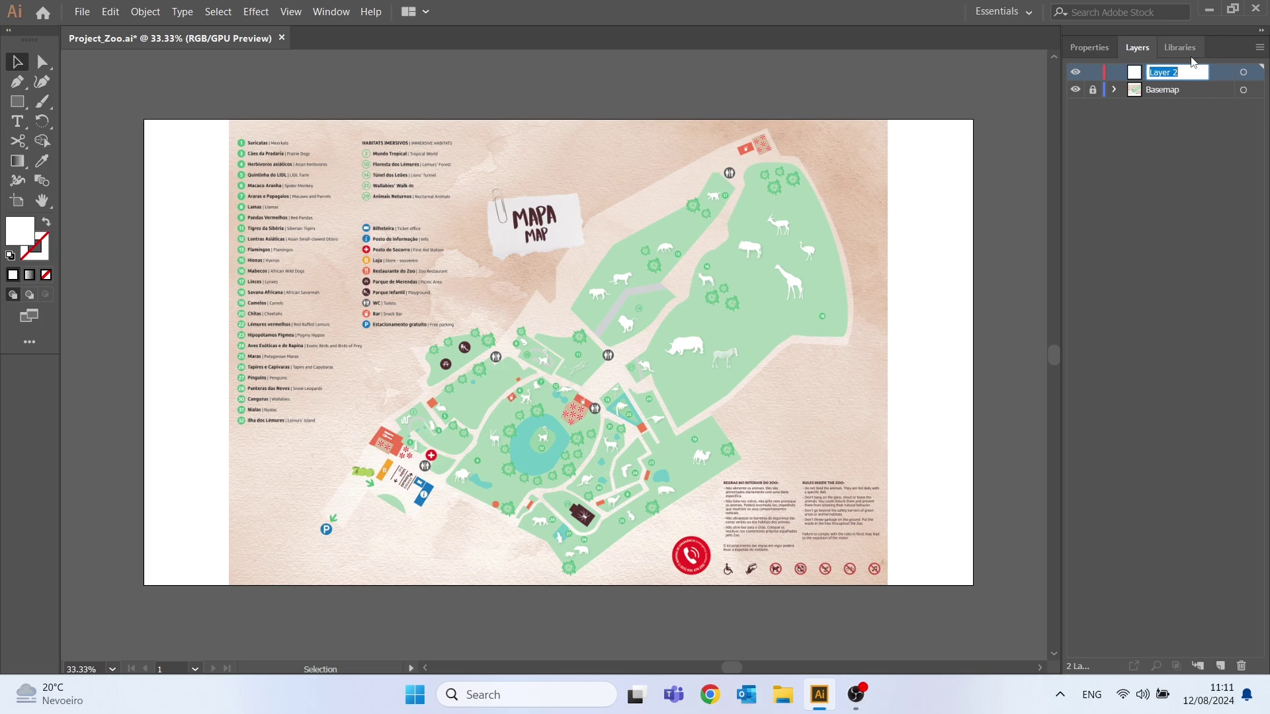
text(M)
key(Return)
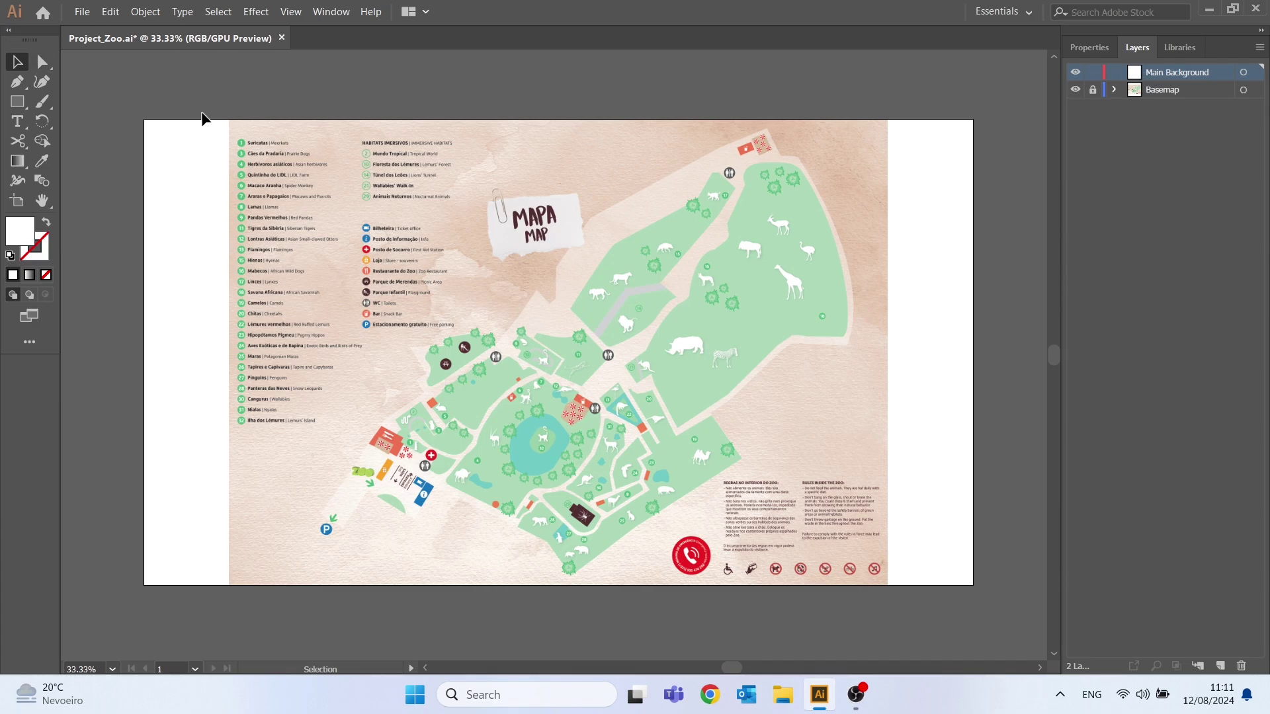
click(18, 82)
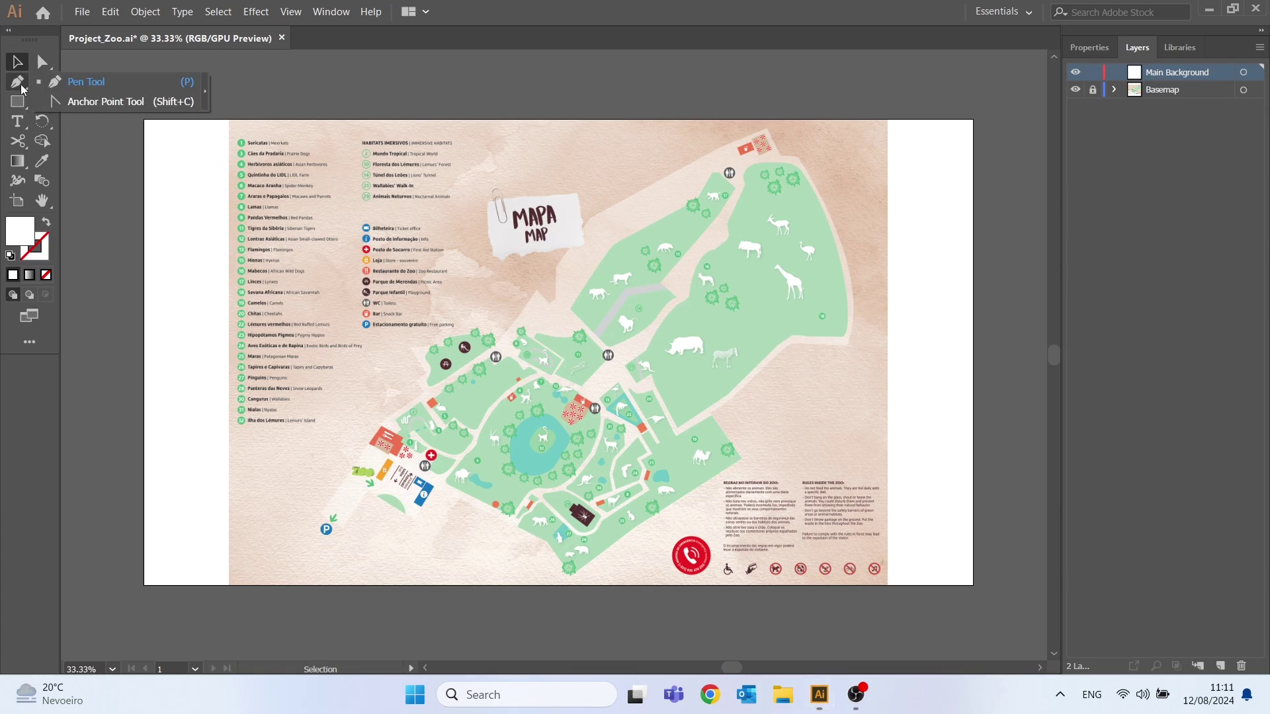
Choose the Pen tool and zoom in on the picnic area at the map's top edge
click(73, 85)
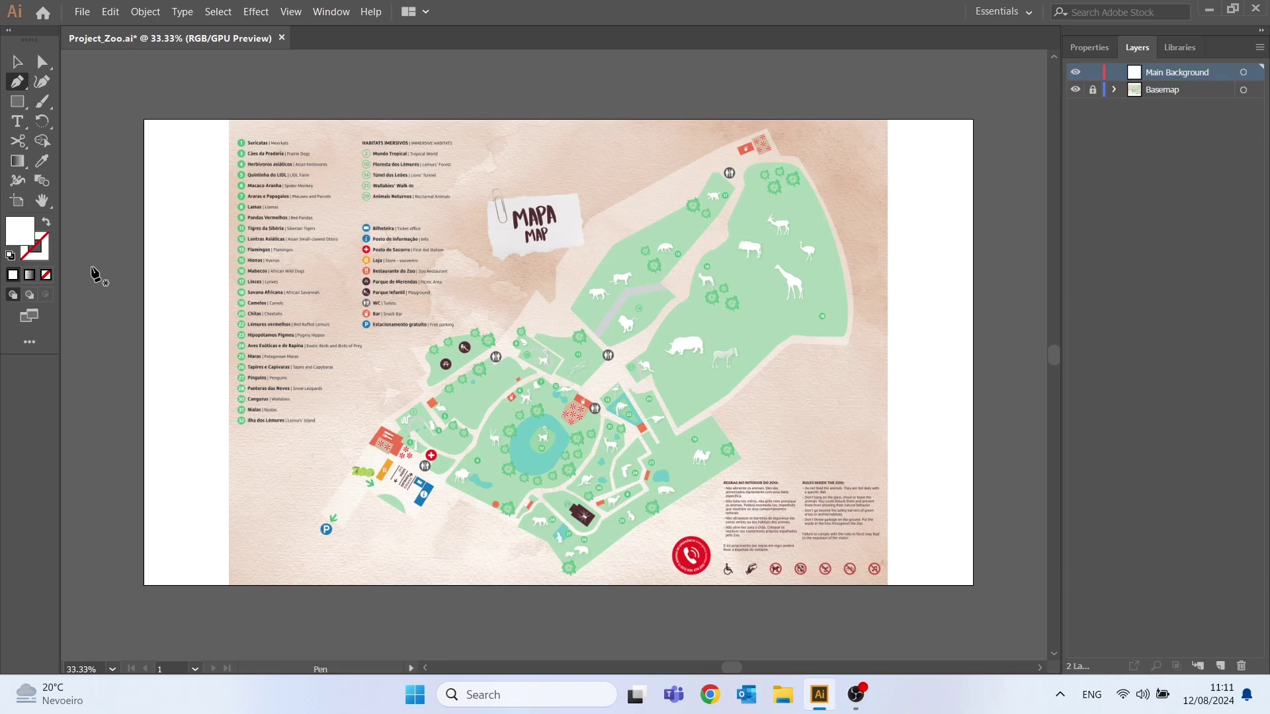
key(z)
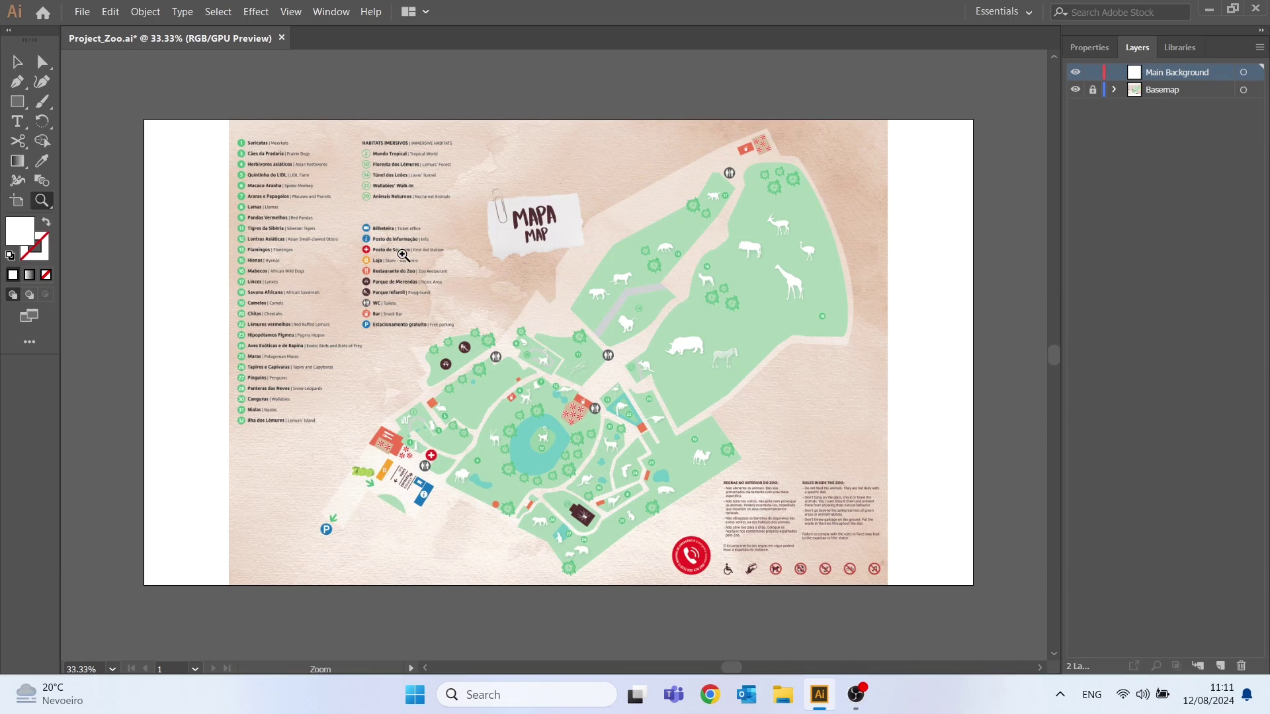
drag(669, 124, 953, 333)
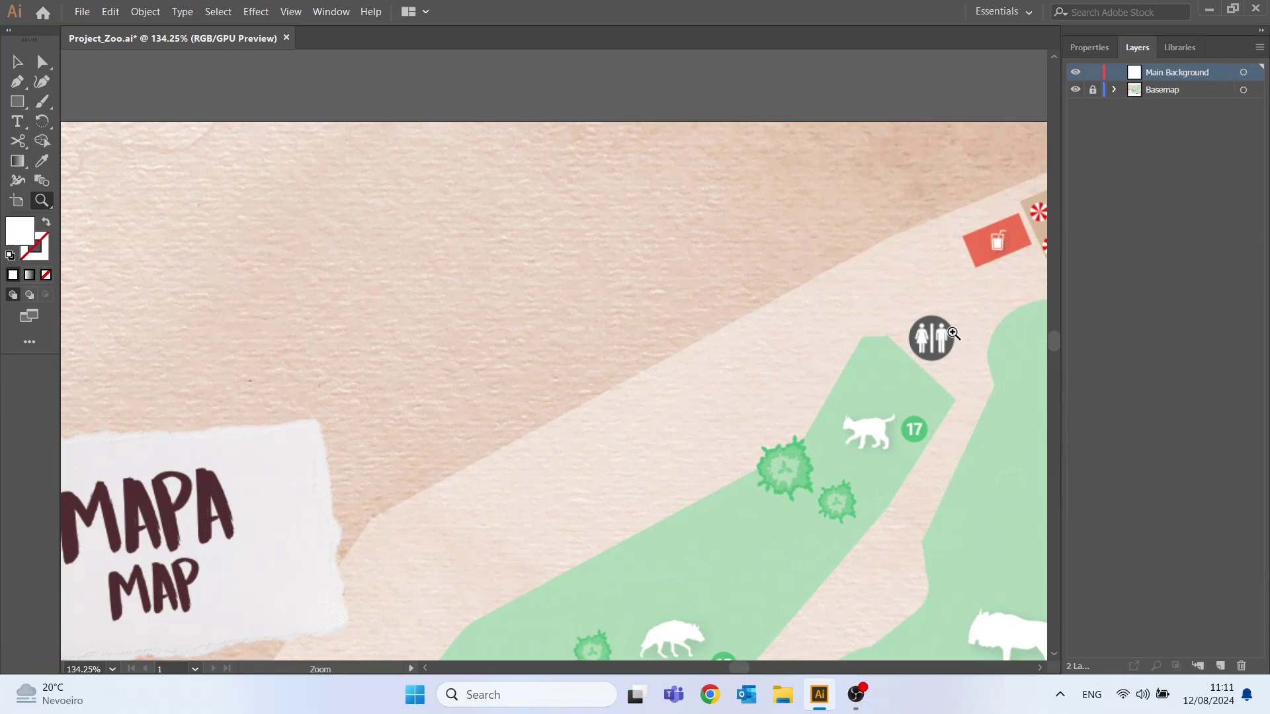
key(space)
drag(835, 308, 324, 275)
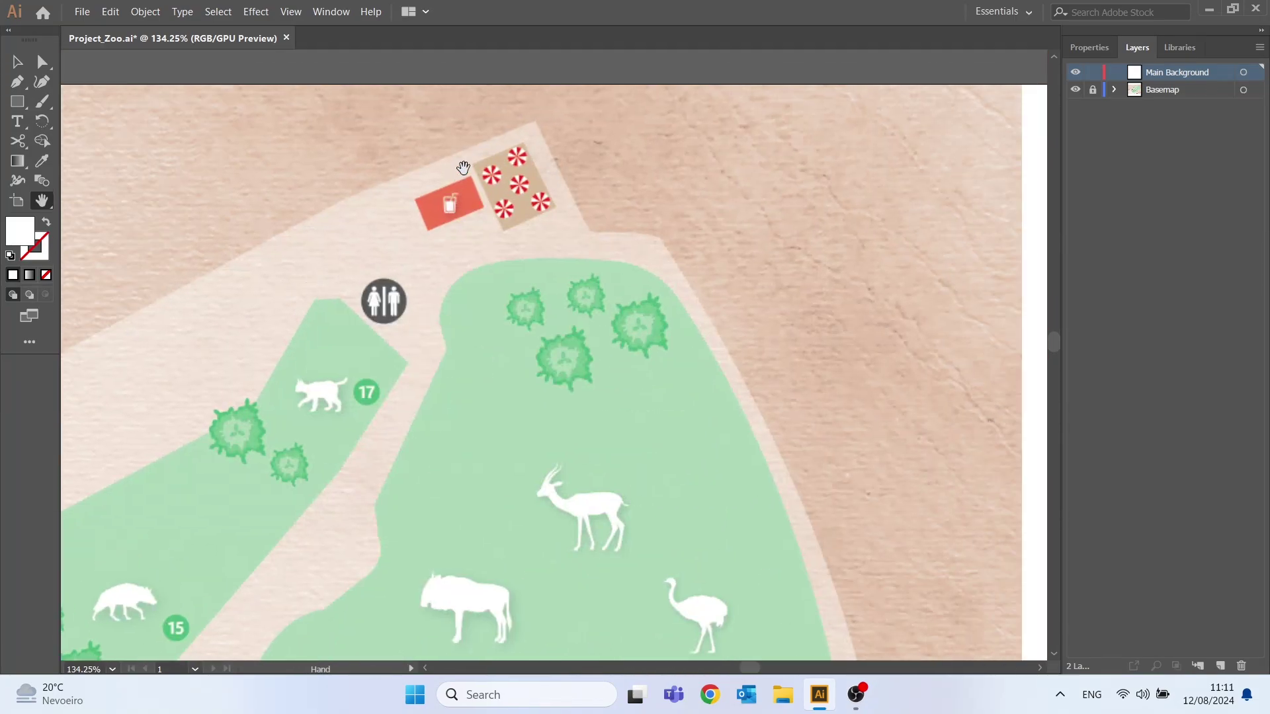
drag(518, 165, 612, 227)
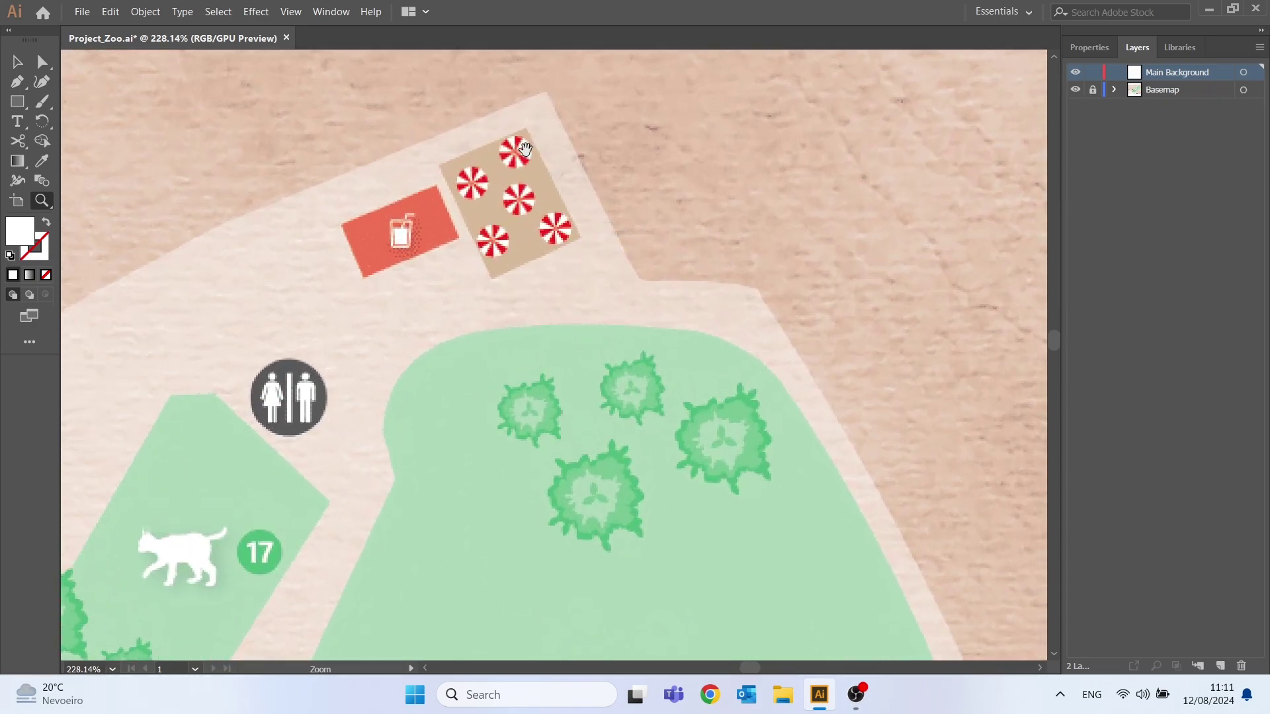
key(space)
drag(522, 177, 498, 248)
key(v)
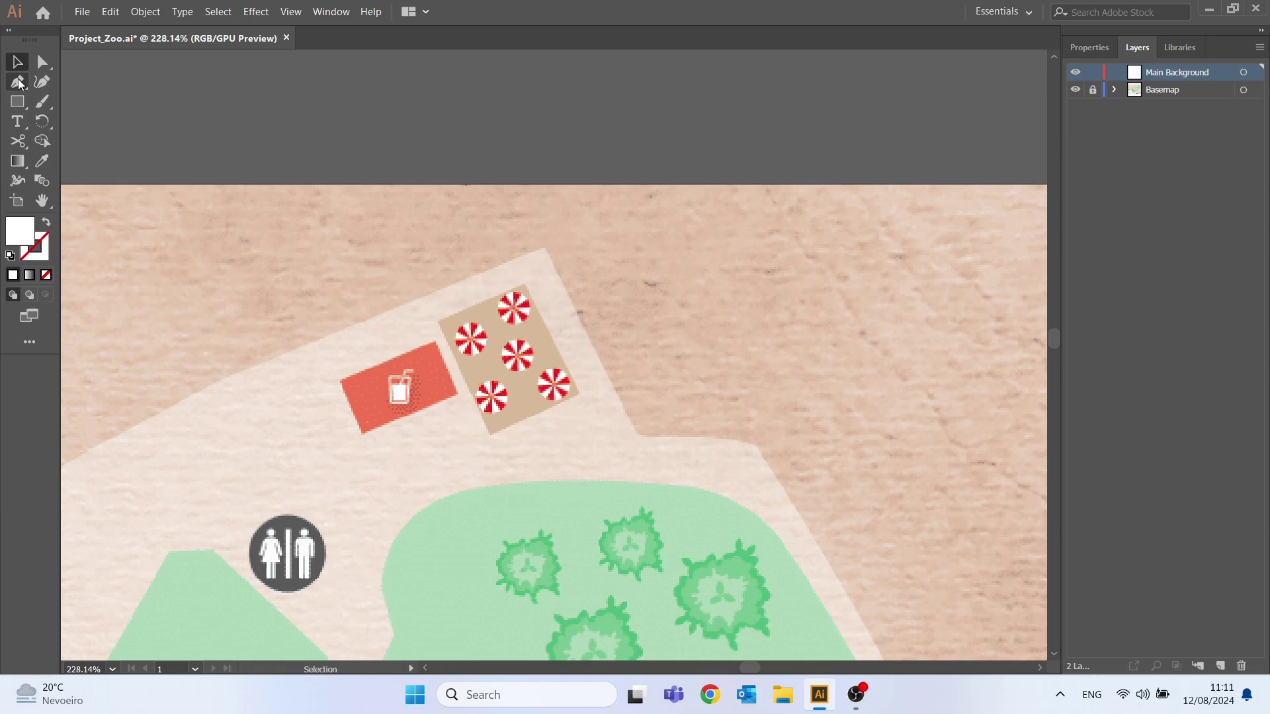
Set the stroke colour to black (K 100) and dock the Color panel at the right
click(18, 82)
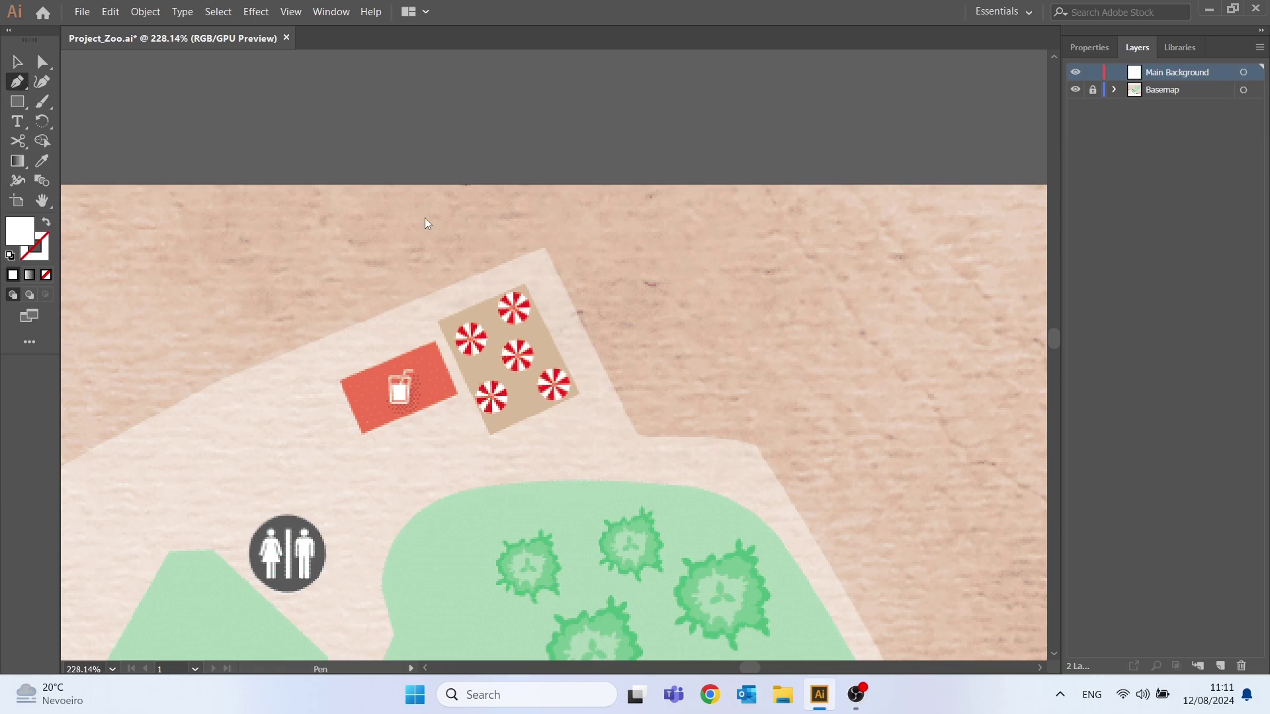
click(45, 258)
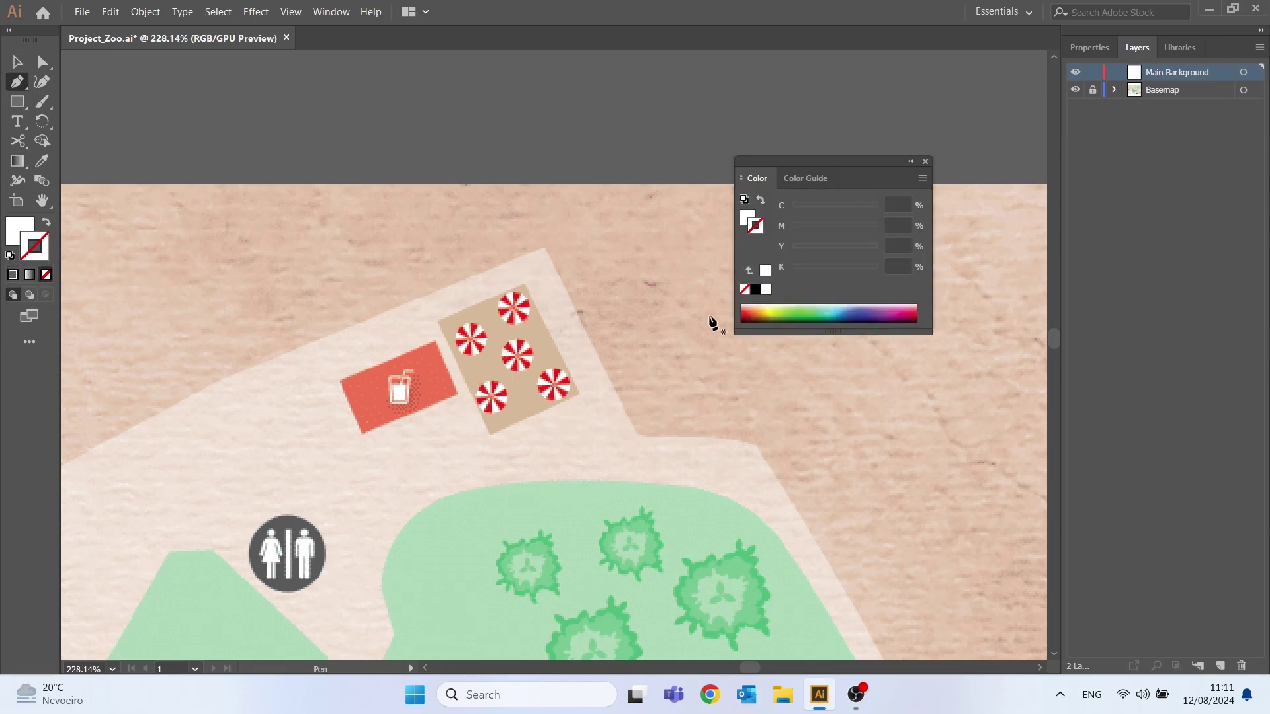
click(755, 290)
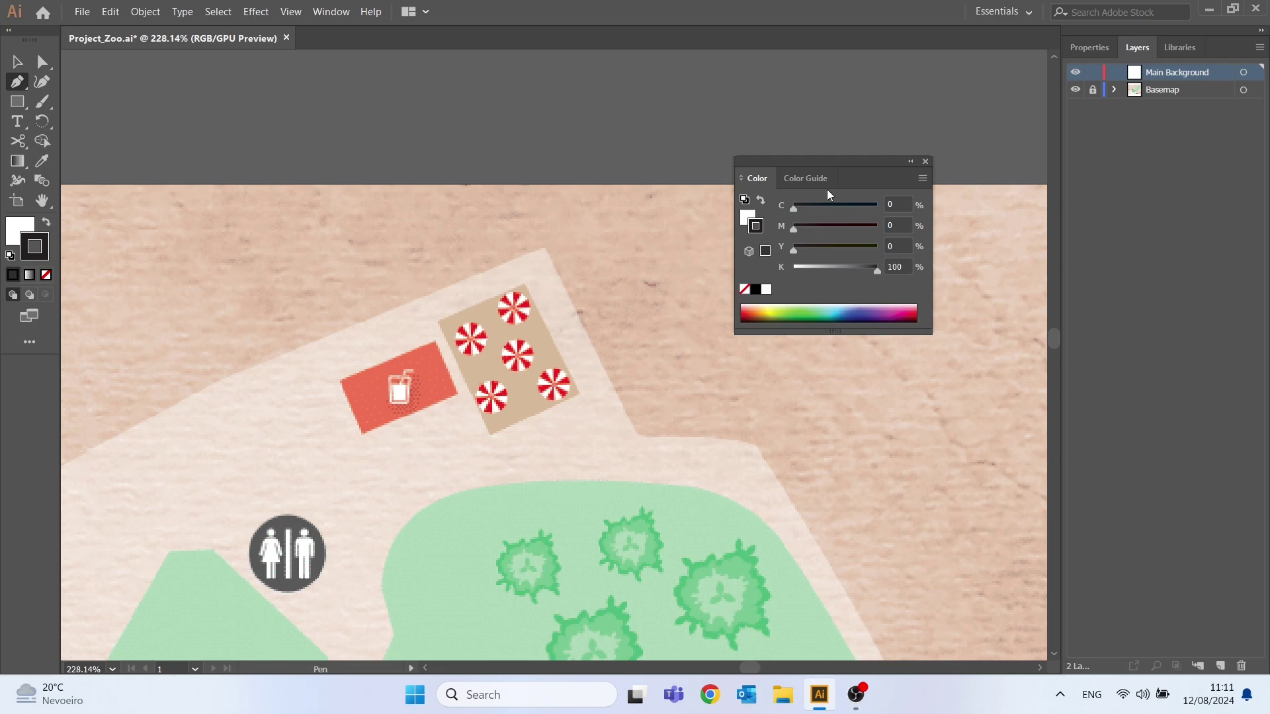
drag(819, 161, 1141, 237)
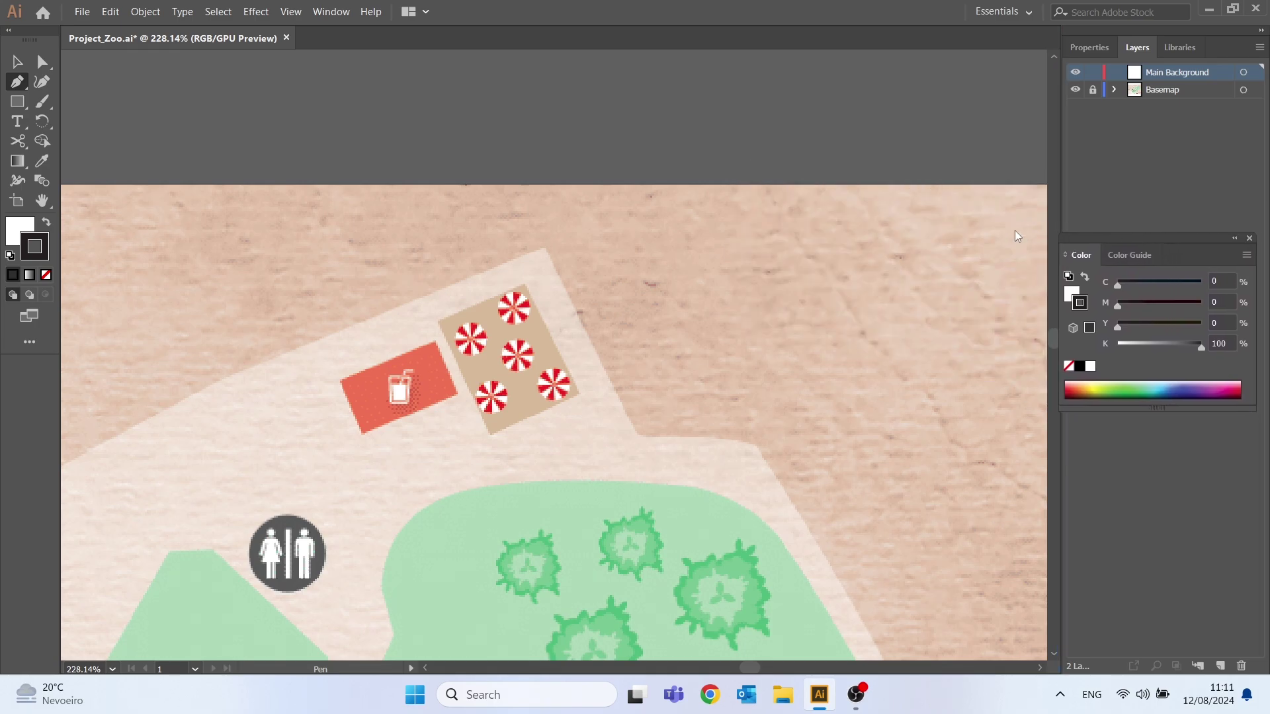
Start the pen outline at the path area's top tip and trace the first boundary points
click(546, 249)
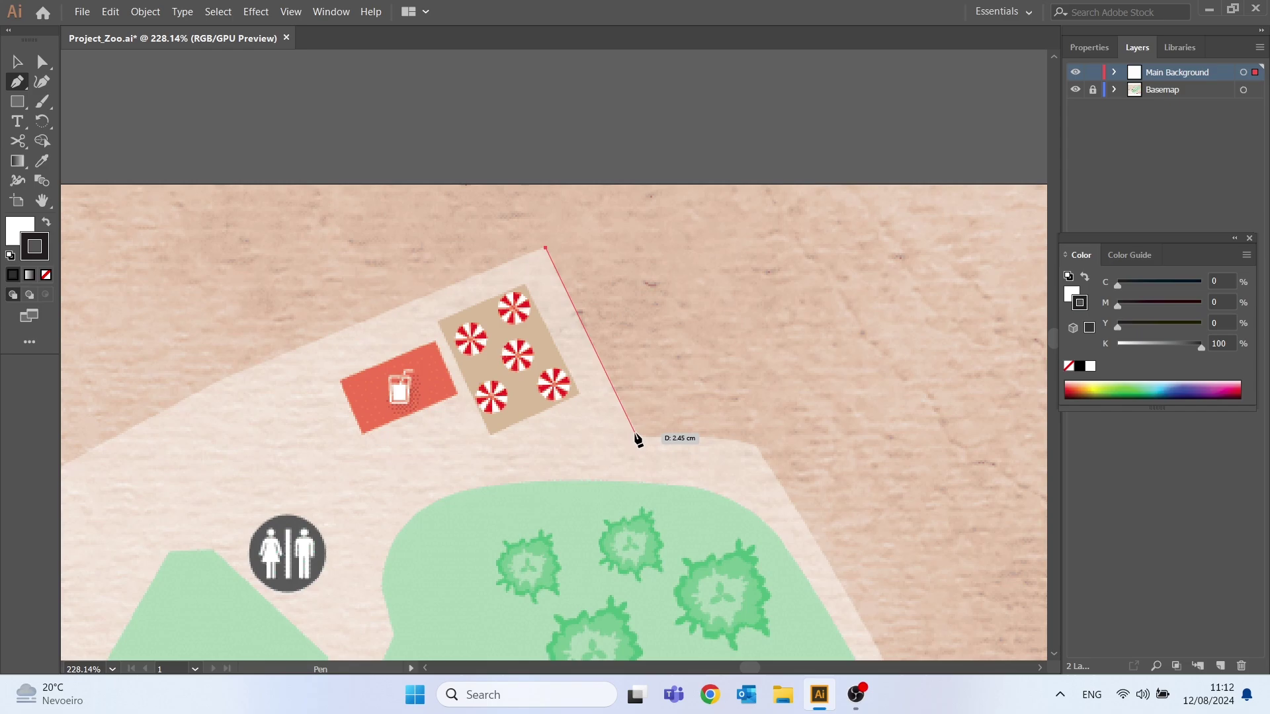
click(635, 433)
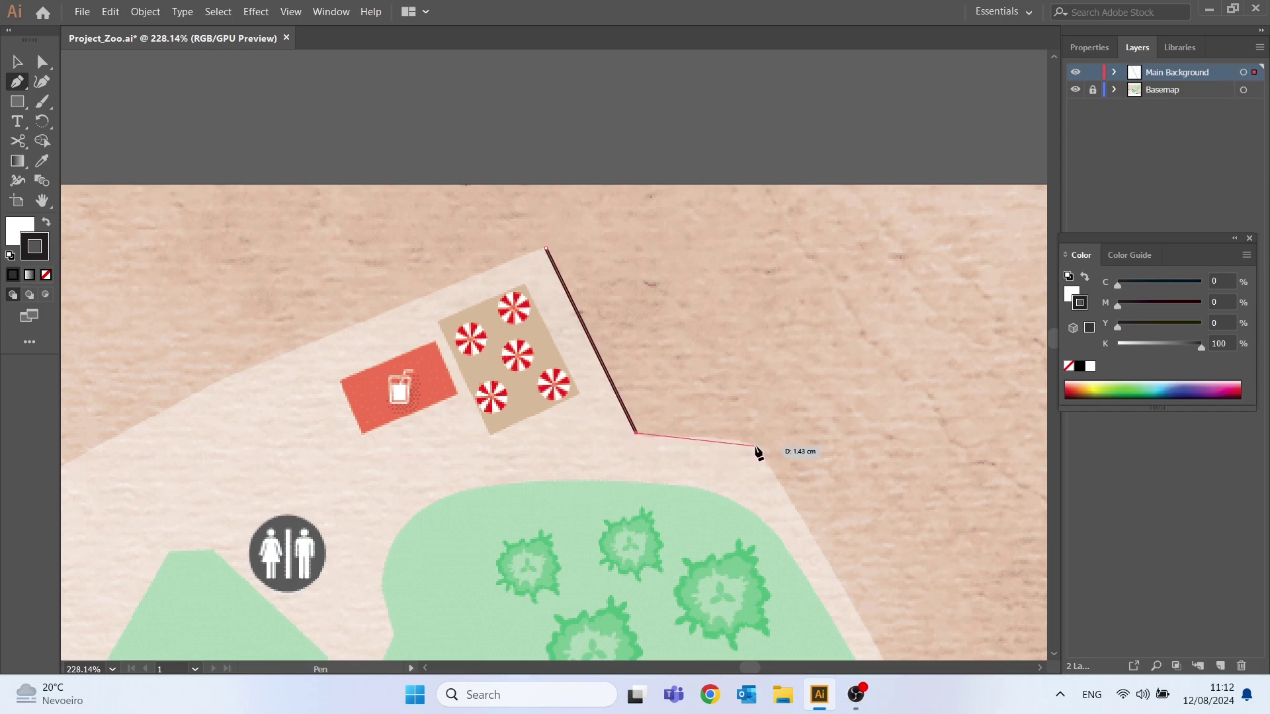
mouse_move(756, 446)
mouse_down()
mouse_move(836, 493)
mouse_move(832, 436)
mouse_move(837, 476)
mouse_move(850, 473)
mouse_move(767, 455)
mouse_up()
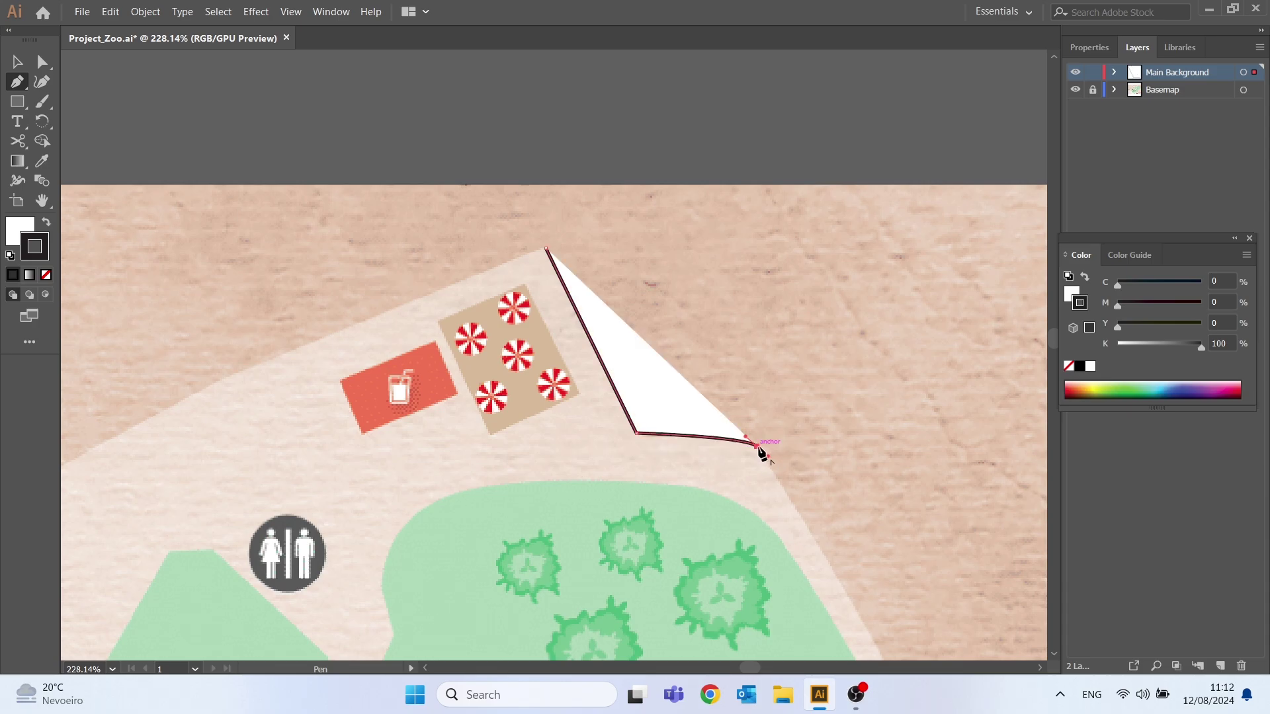
click(757, 447)
key(space)
drag(756, 462, 347, 152)
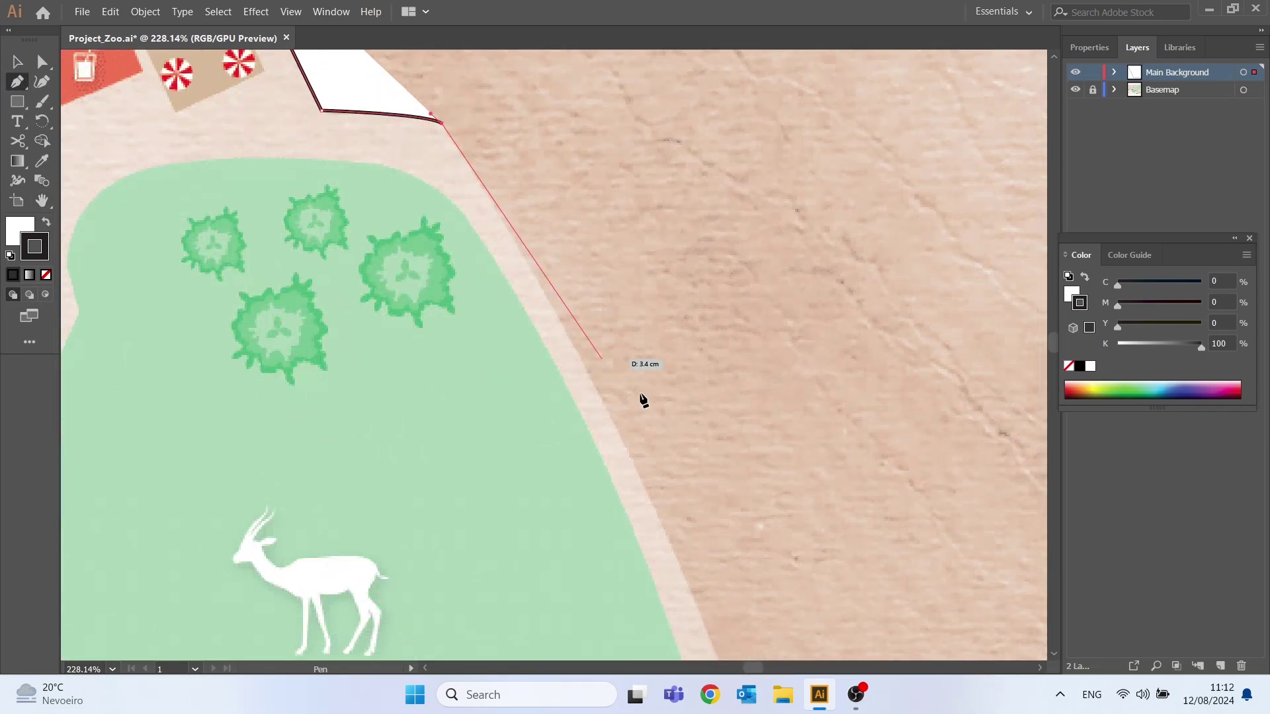
click(618, 439)
scroll(760, 363, down, 10)
drag(779, 282, 670, 621)
scroll(669, 621, down, 3)
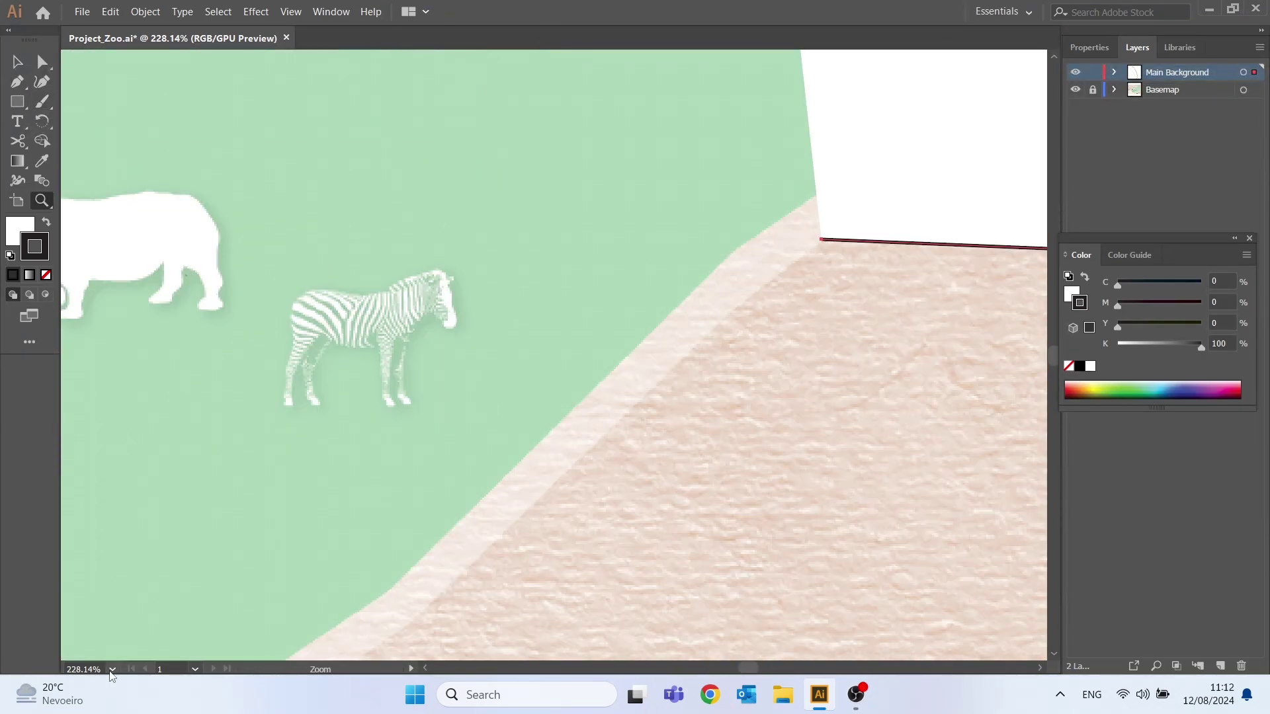
At 100% zoom, set the fill to none and keep placing points along the zoo boundary
click(112, 669)
click(137, 428)
scroll(402, 456, down, 5)
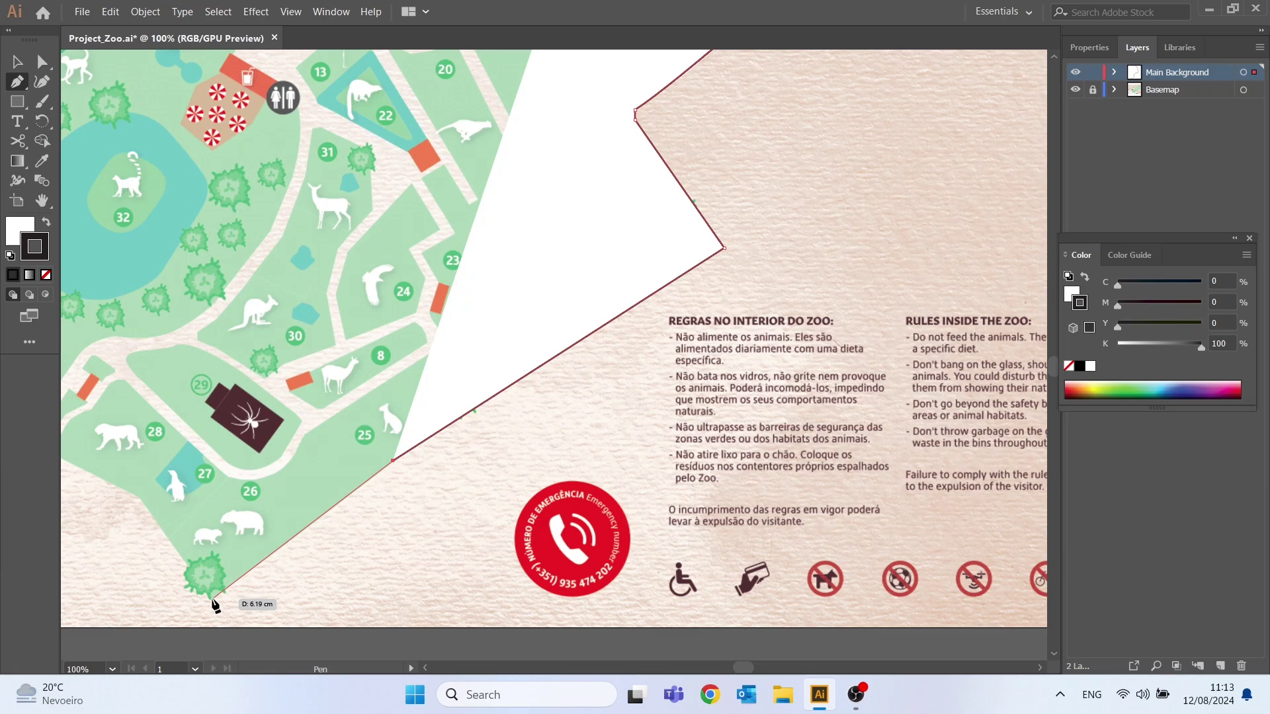
scroll(90, 374, left, 8)
scroll(402, 529, left, 5)
key(/)
click(400, 526)
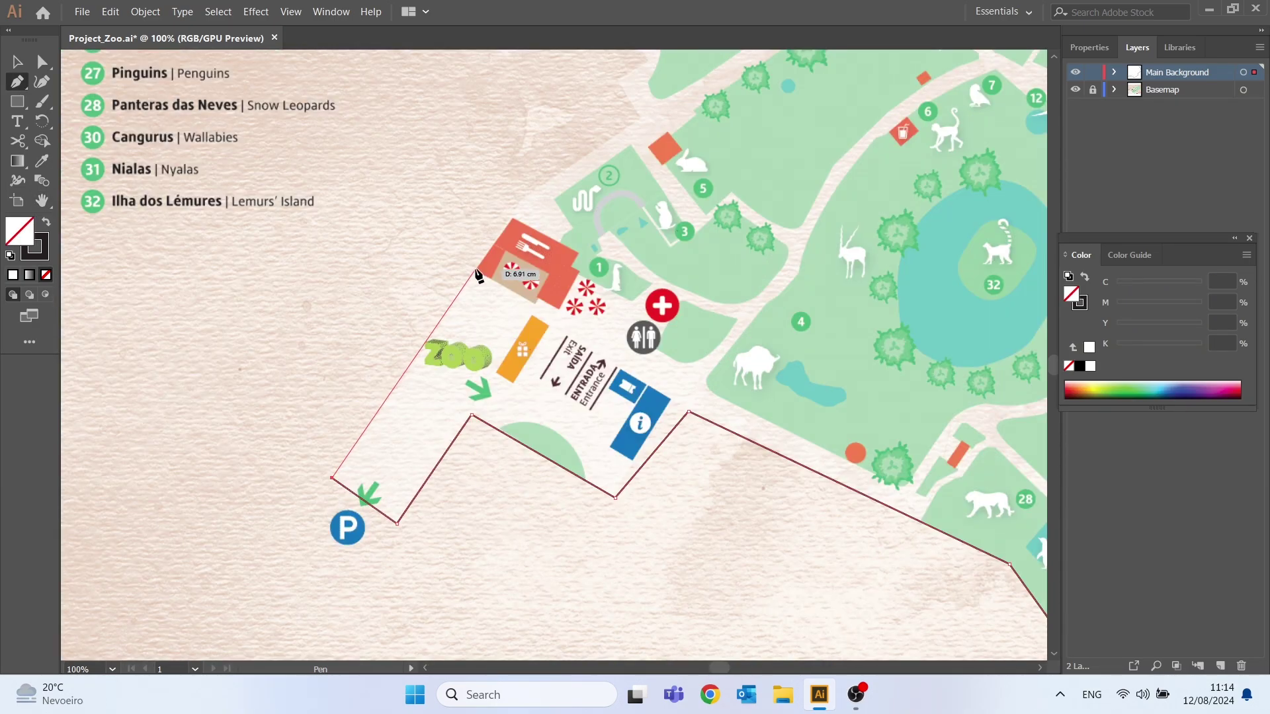
scroll(482, 276, up, 3)
click(601, 142)
scroll(601, 142, up, 8)
scroll(601, 142, right, 8)
Trace the remaining boundary past the MAPA label and close the outline at its start
click(286, 532)
click(466, 406)
click(504, 445)
click(522, 432)
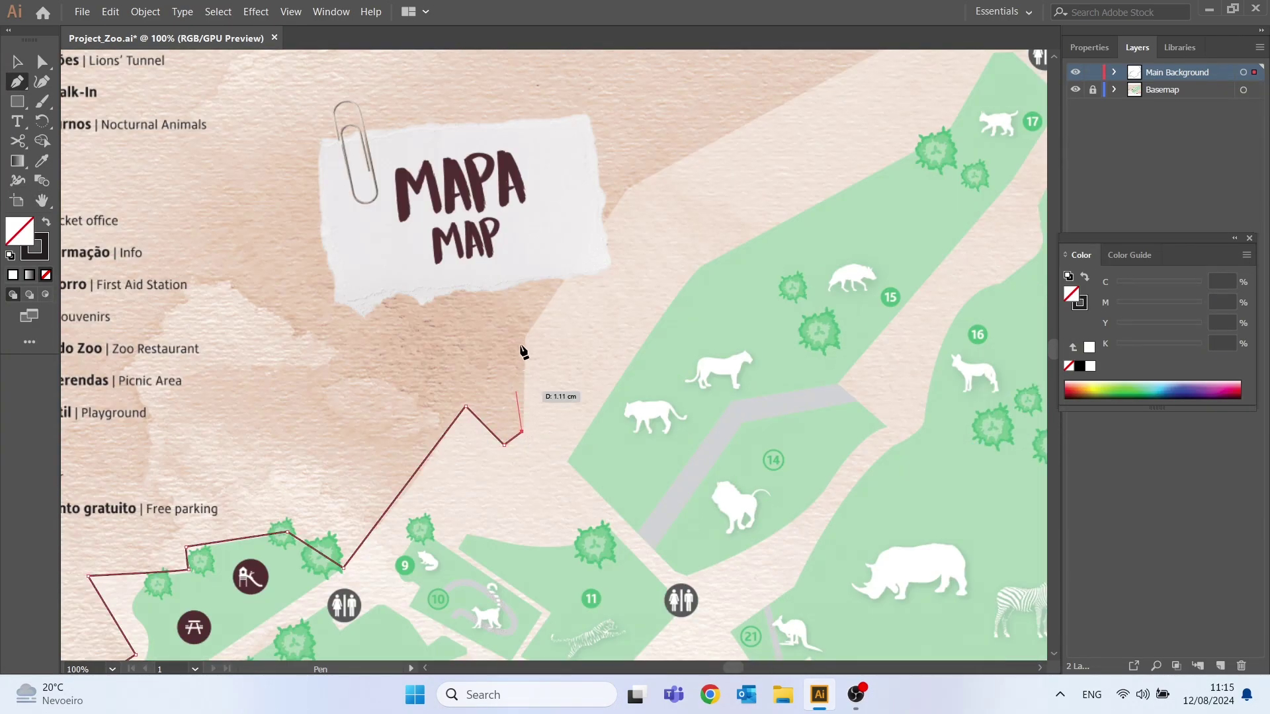
click(524, 335)
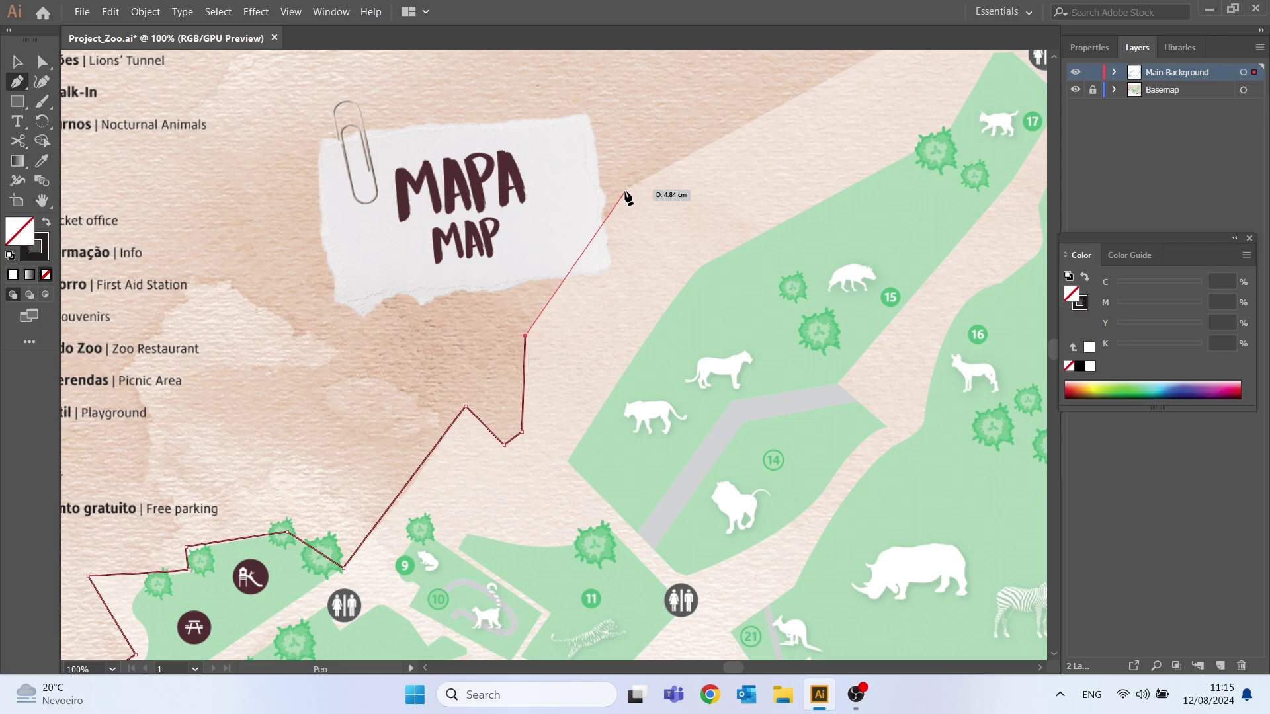
click(625, 190)
scroll(688, 238, up, 3)
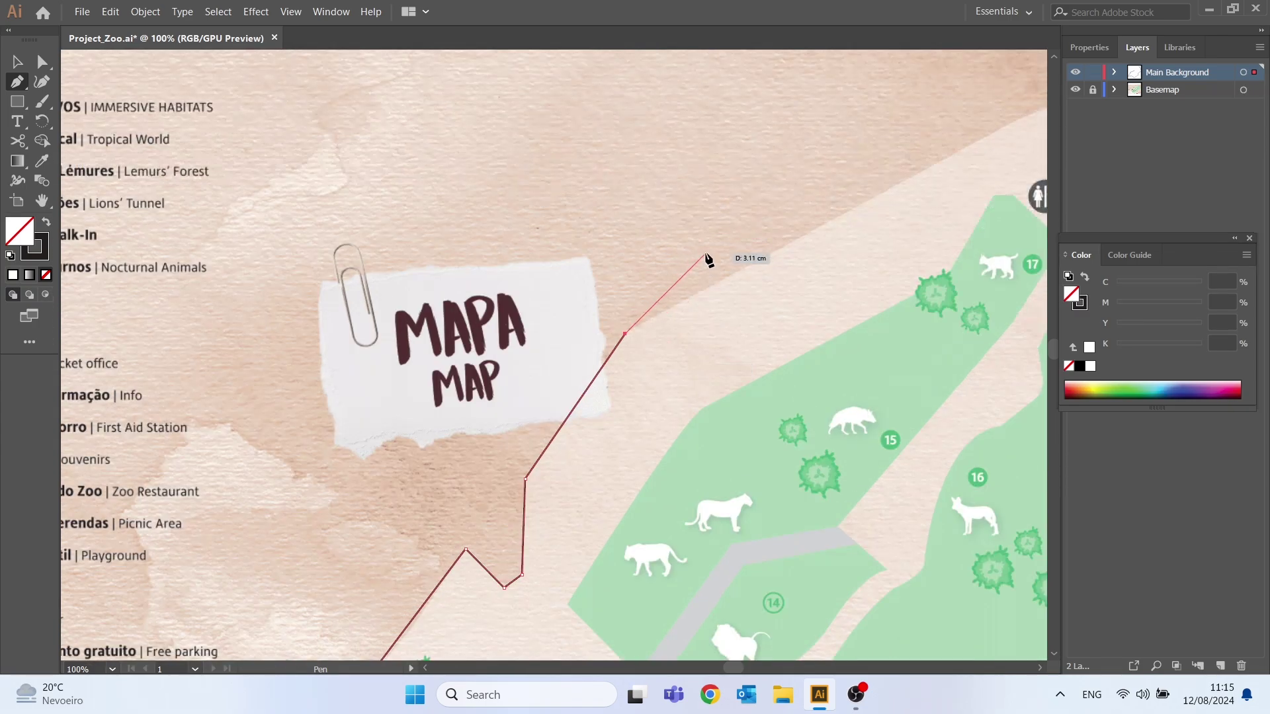
click(919, 174)
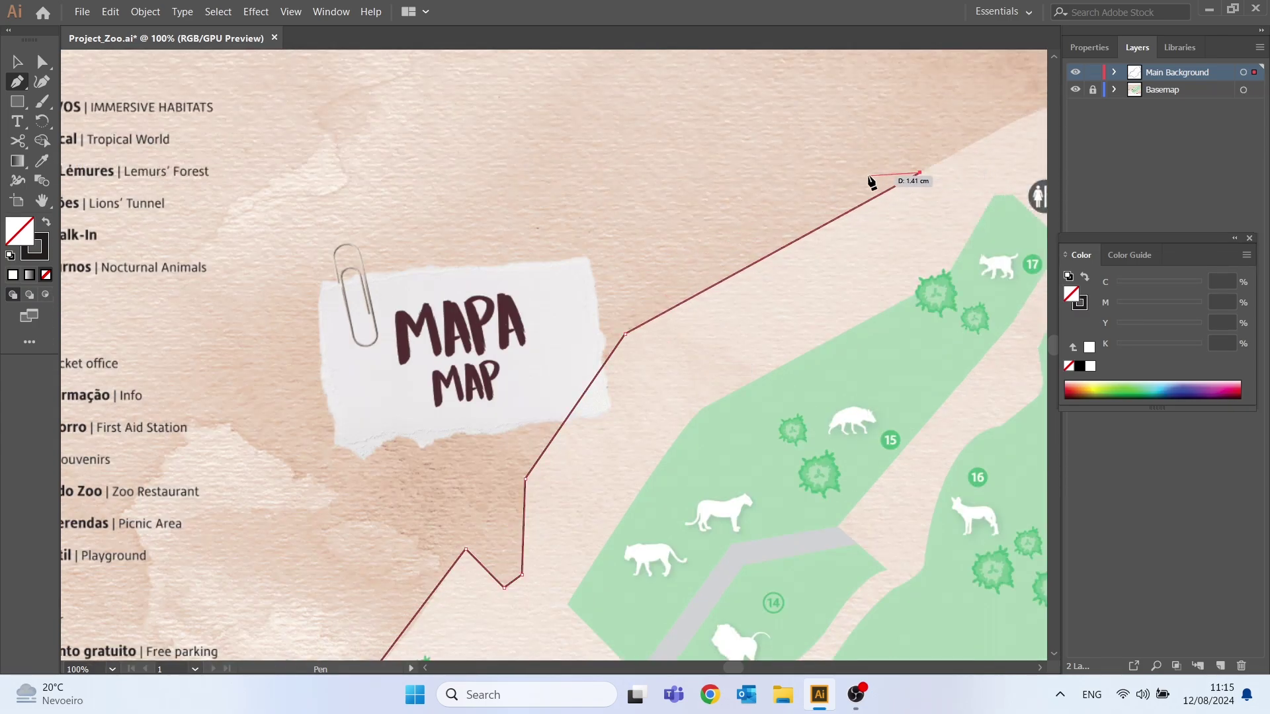
drag(583, 236, 325, 317)
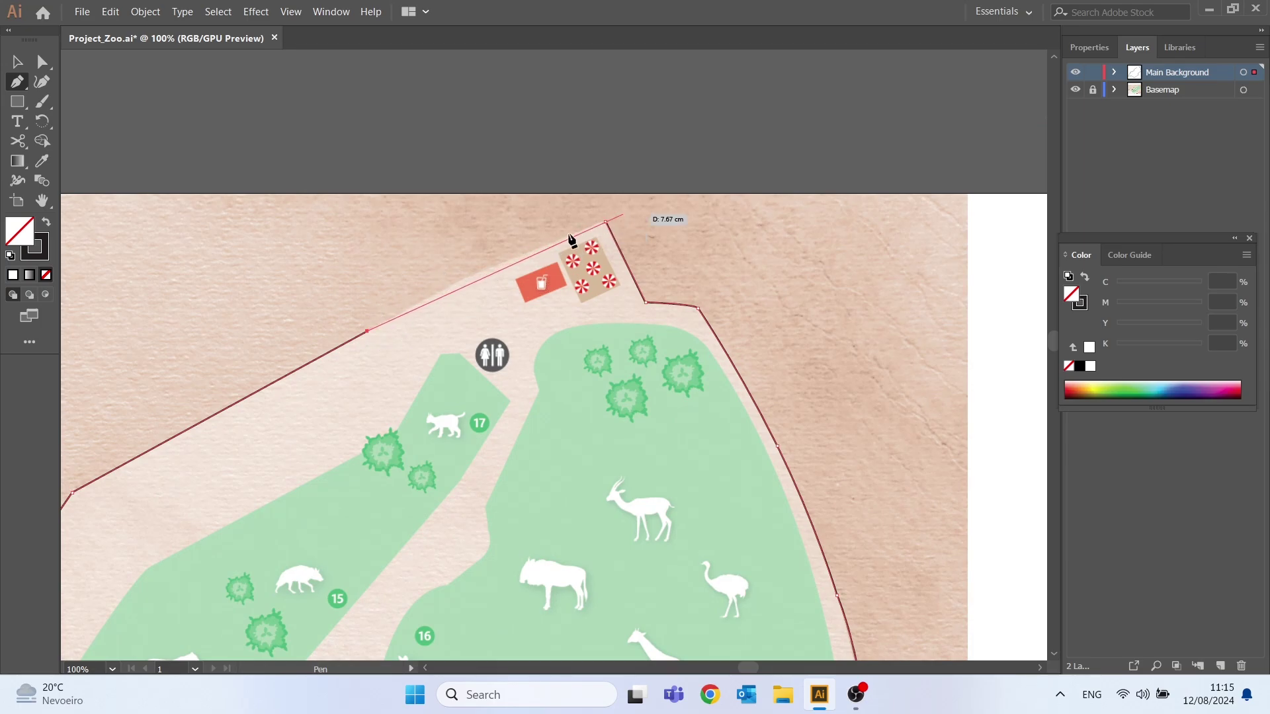
click(478, 272)
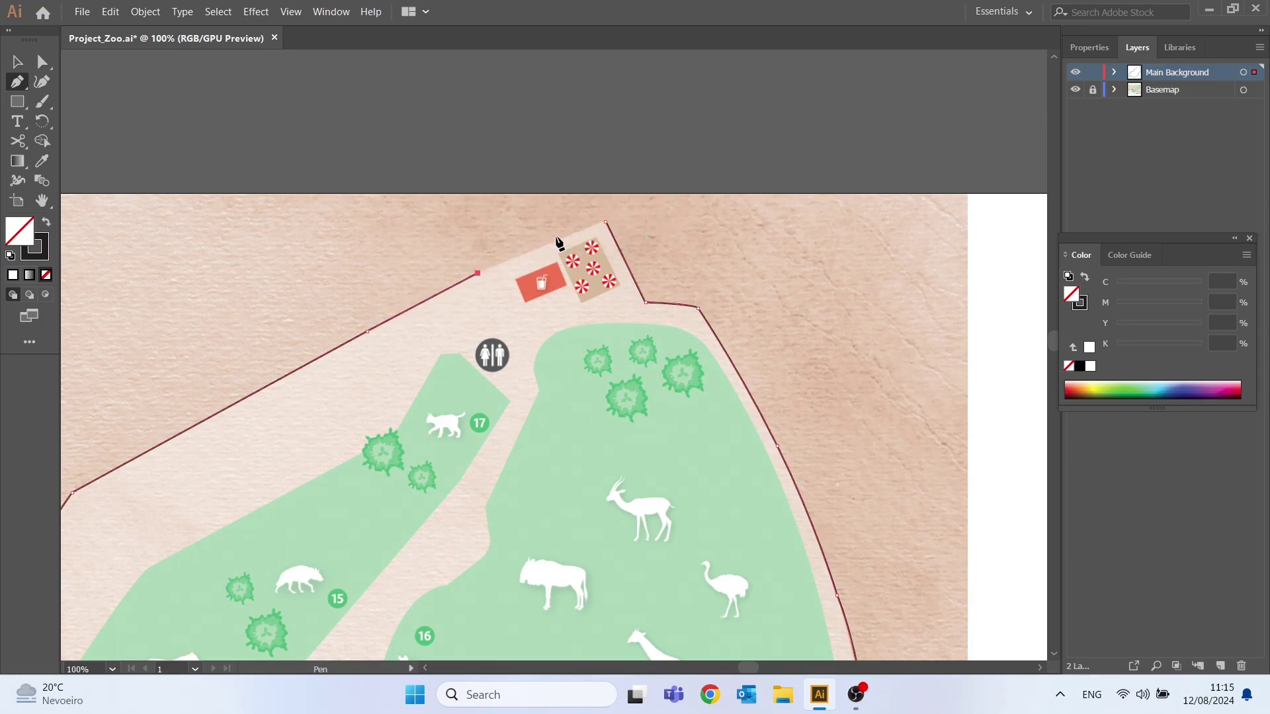
click(606, 222)
Eyedrop the pale pink path colour (C 3.52, M 9.01, Y 11.15) into the outline's fill
key(v)
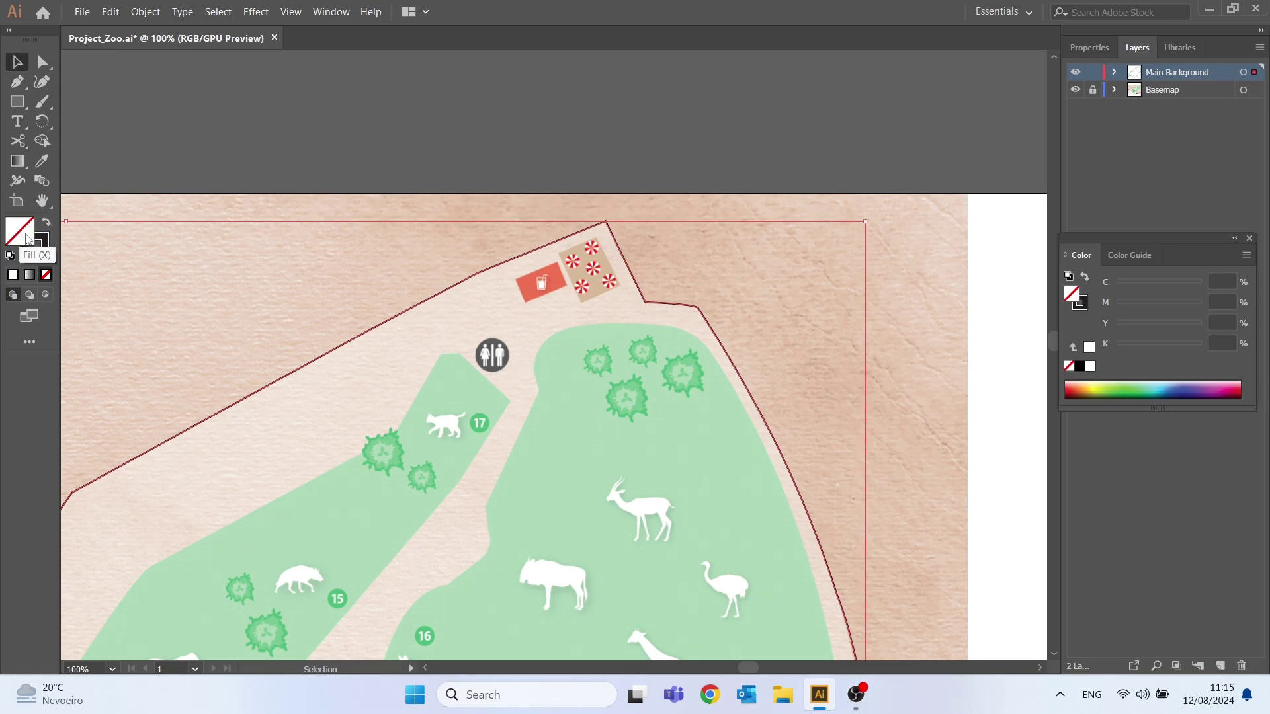
key(i)
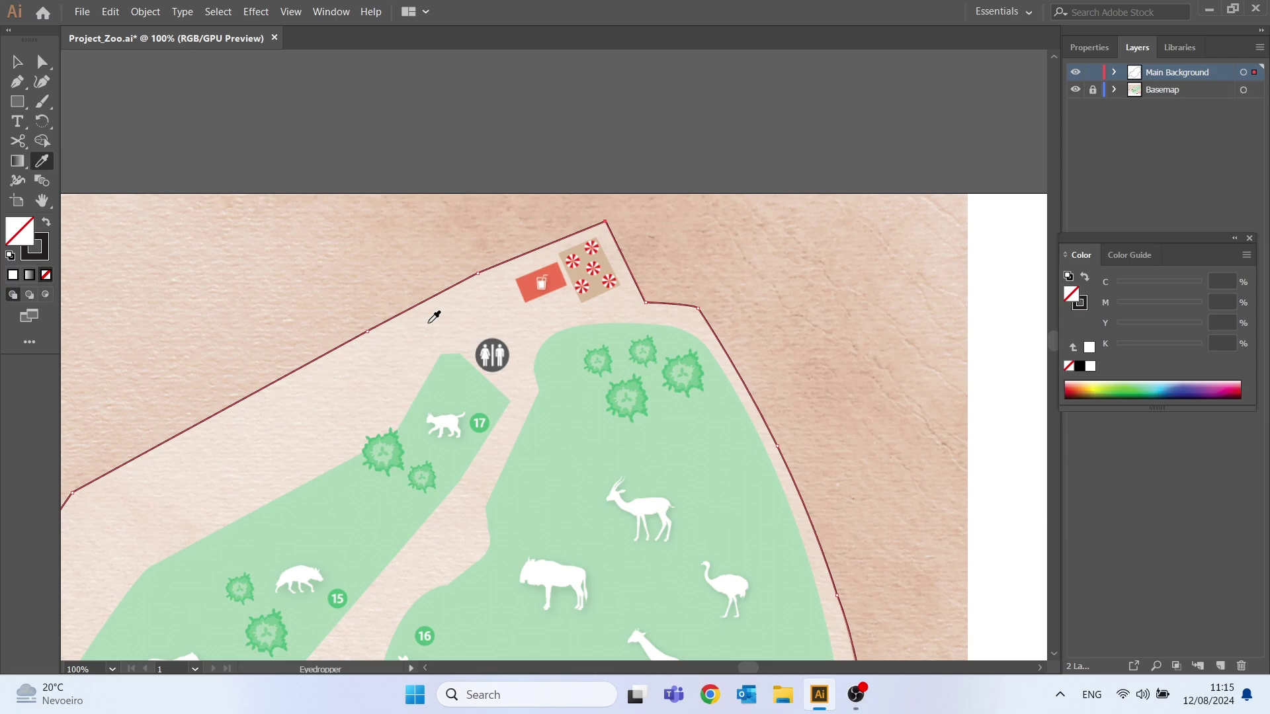
click(436, 321)
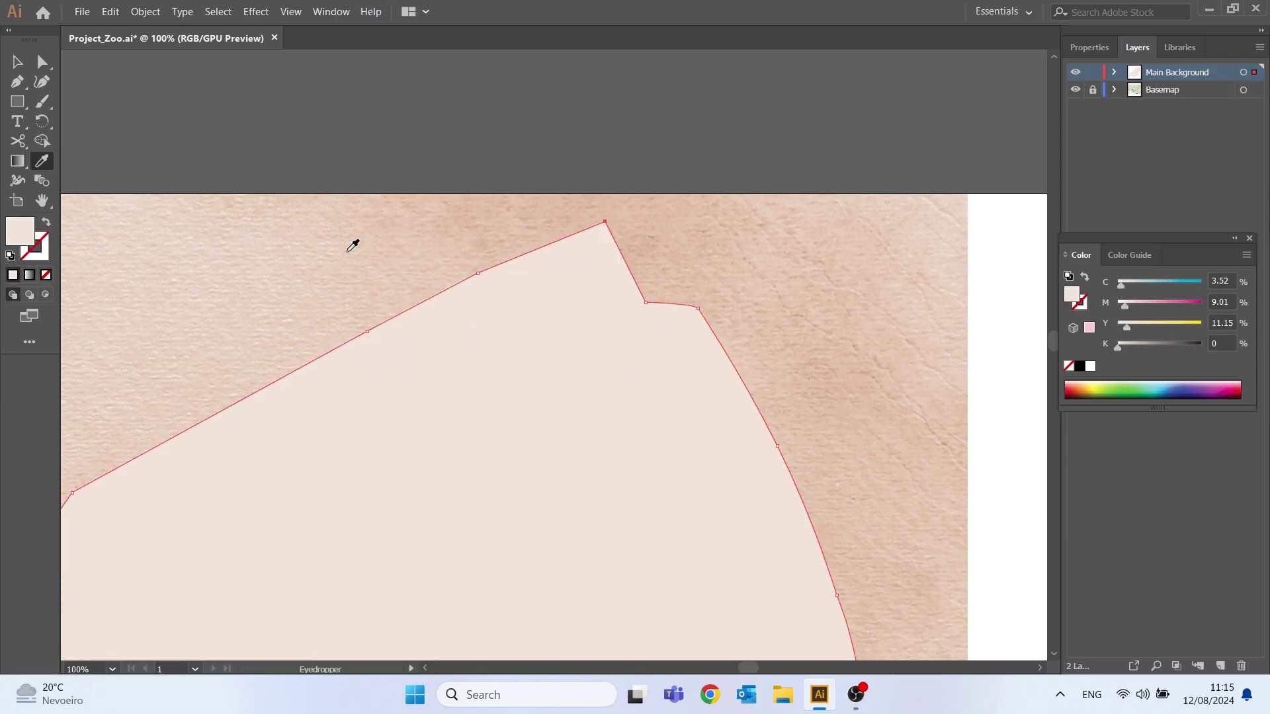
Lock Main Background, hide Basemap and view the whole artboard at 33.33%
click(18, 61)
click(965, 86)
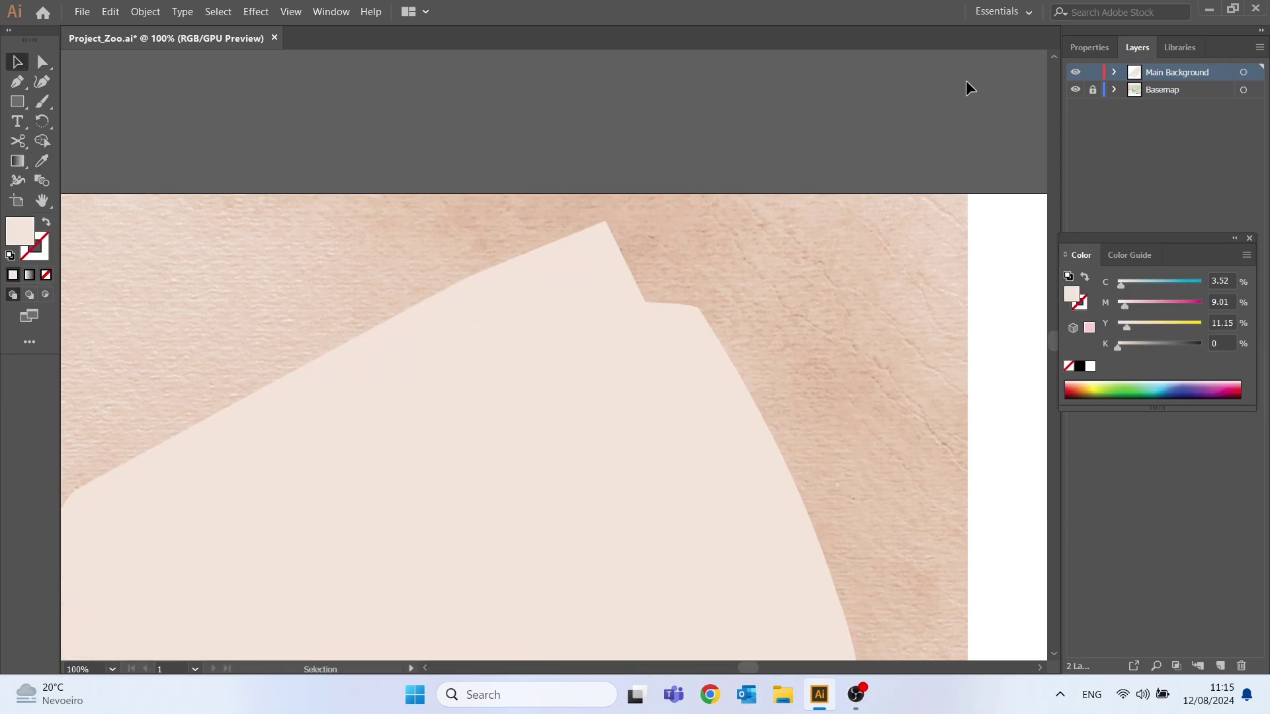
click(1075, 89)
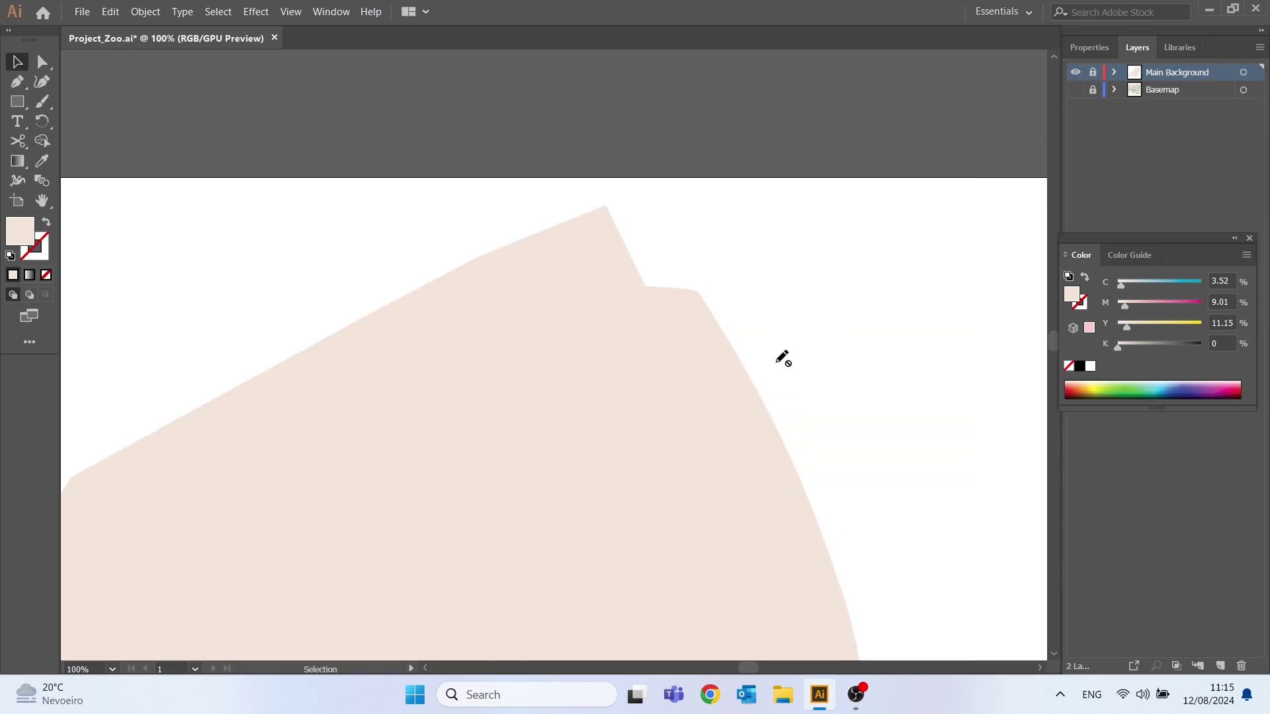
scroll(782, 358, down, 1)
click(112, 669)
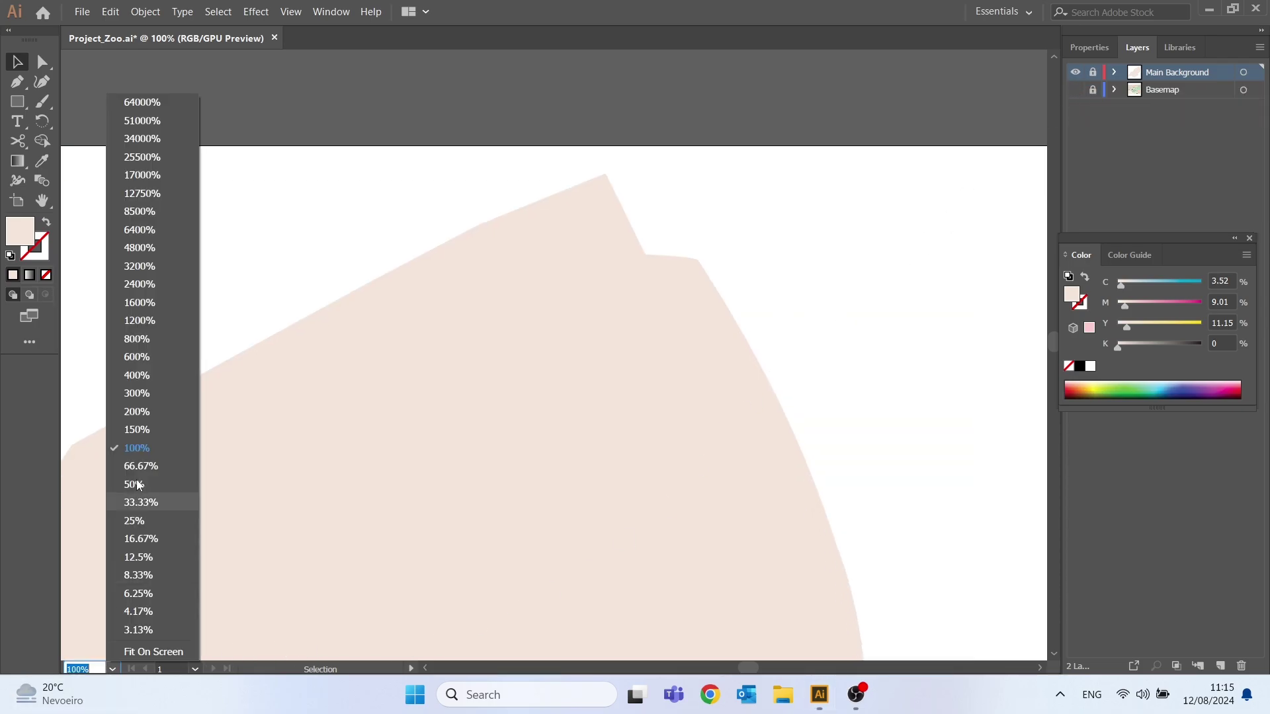
click(137, 502)
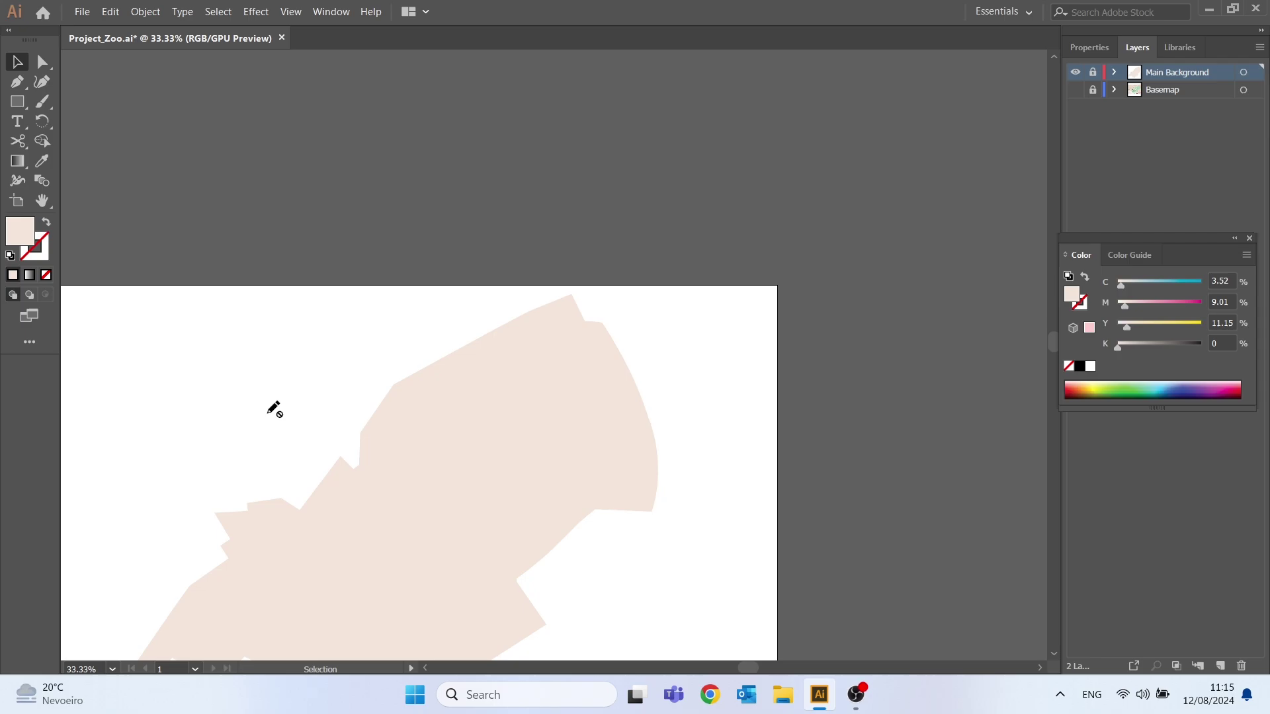
key(h)
drag(461, 307, 386, 320)
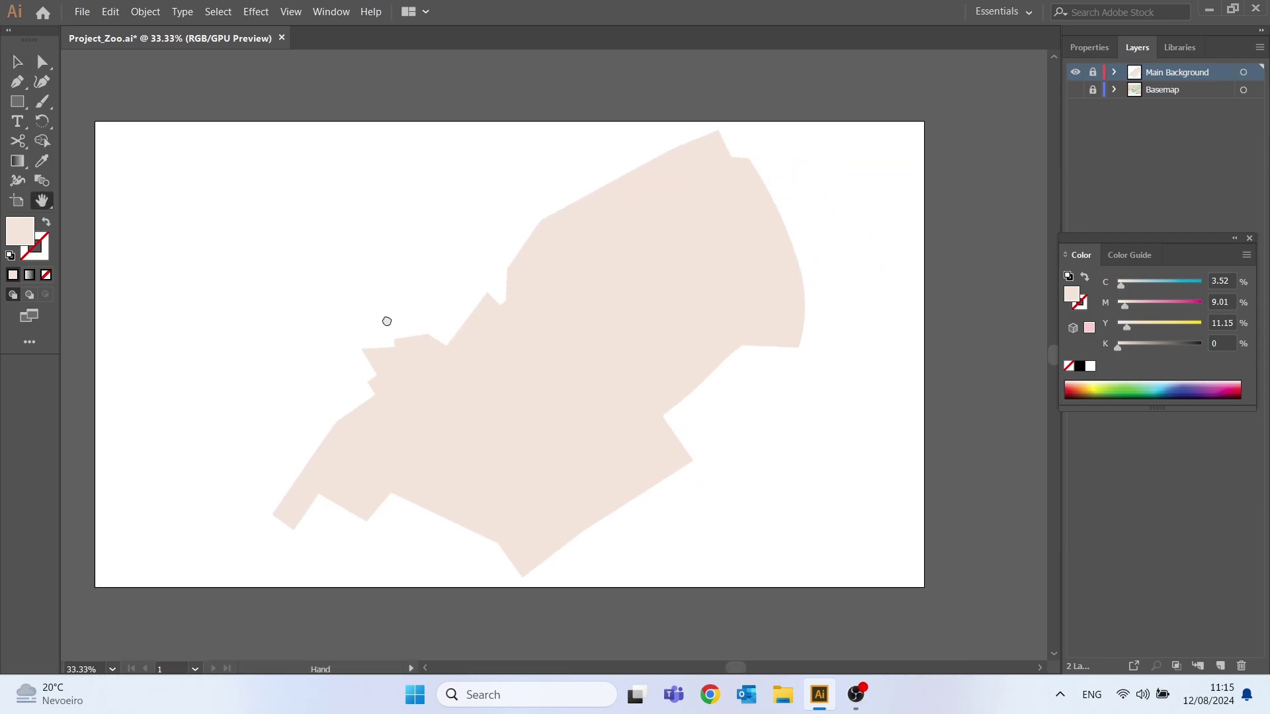
Show Basemap again and toggle Main Background's visibility to compare it with the map
click(1076, 89)
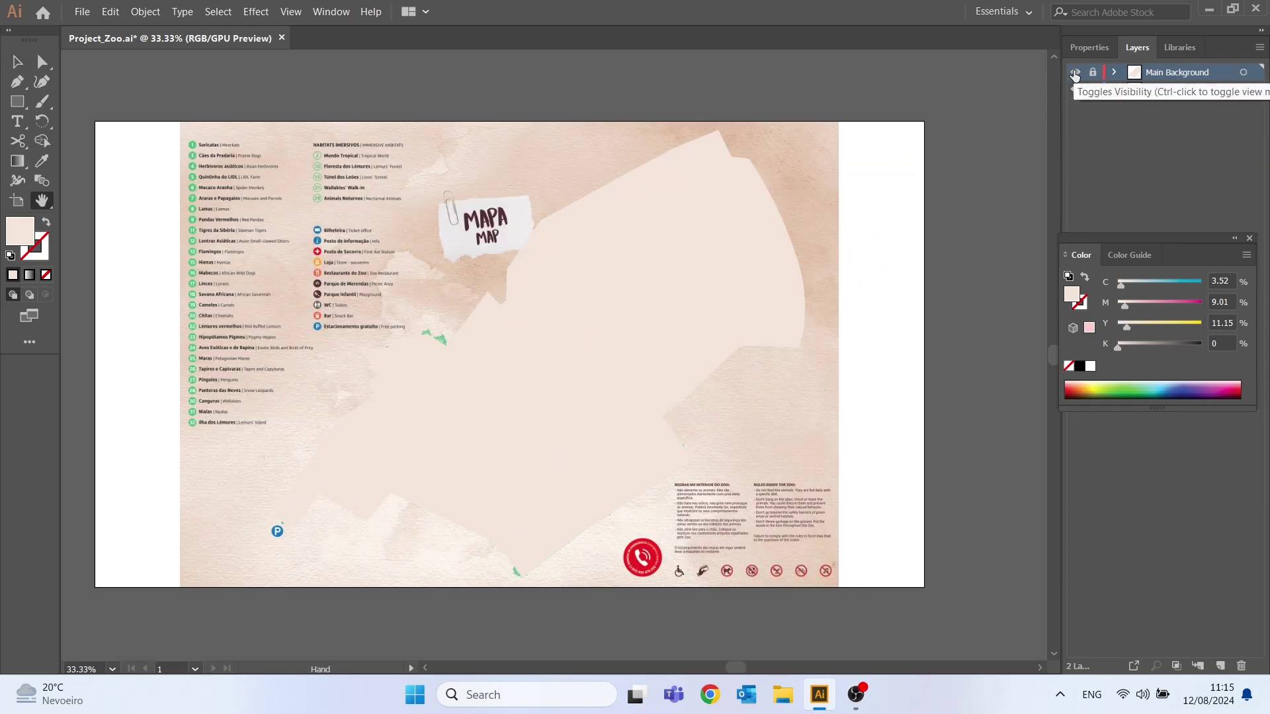
click(1075, 72)
click(1074, 73)
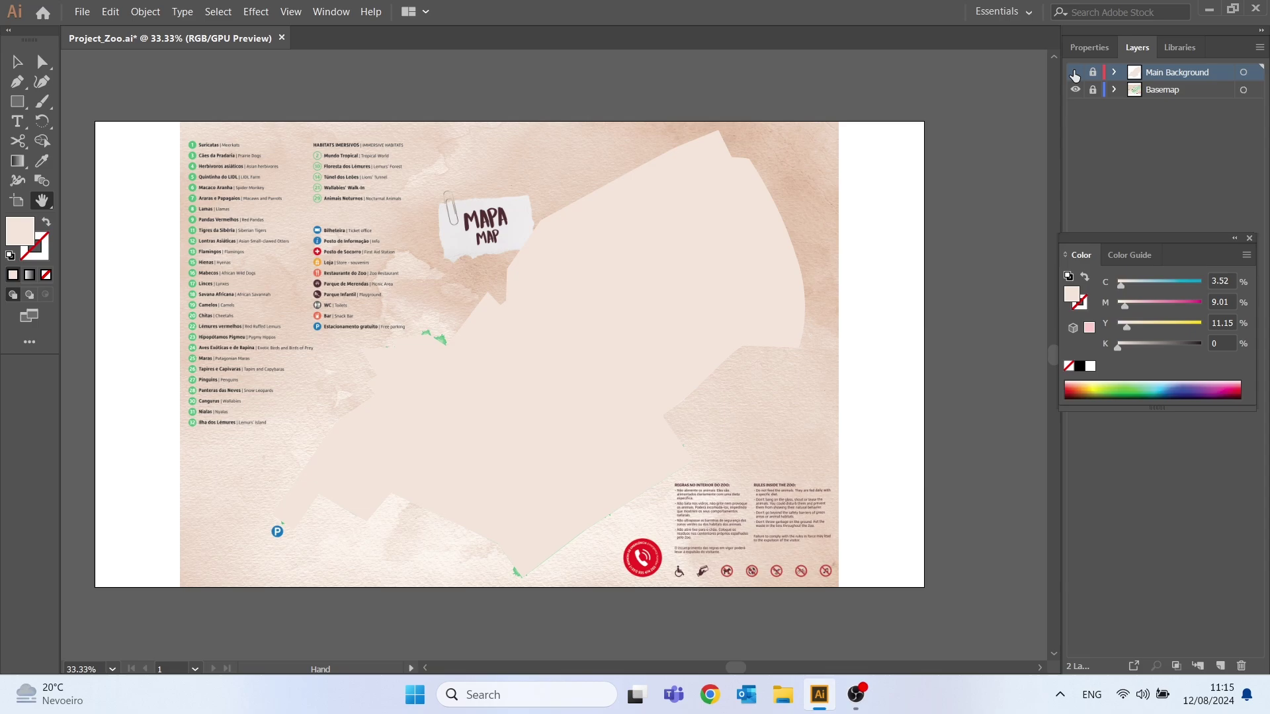
click(1074, 73)
click(1075, 73)
click(1075, 73)
click(1074, 72)
click(1075, 73)
click(1074, 73)
Add a new top layer and name it Second Background
drag(1197, 237, 1197, 375)
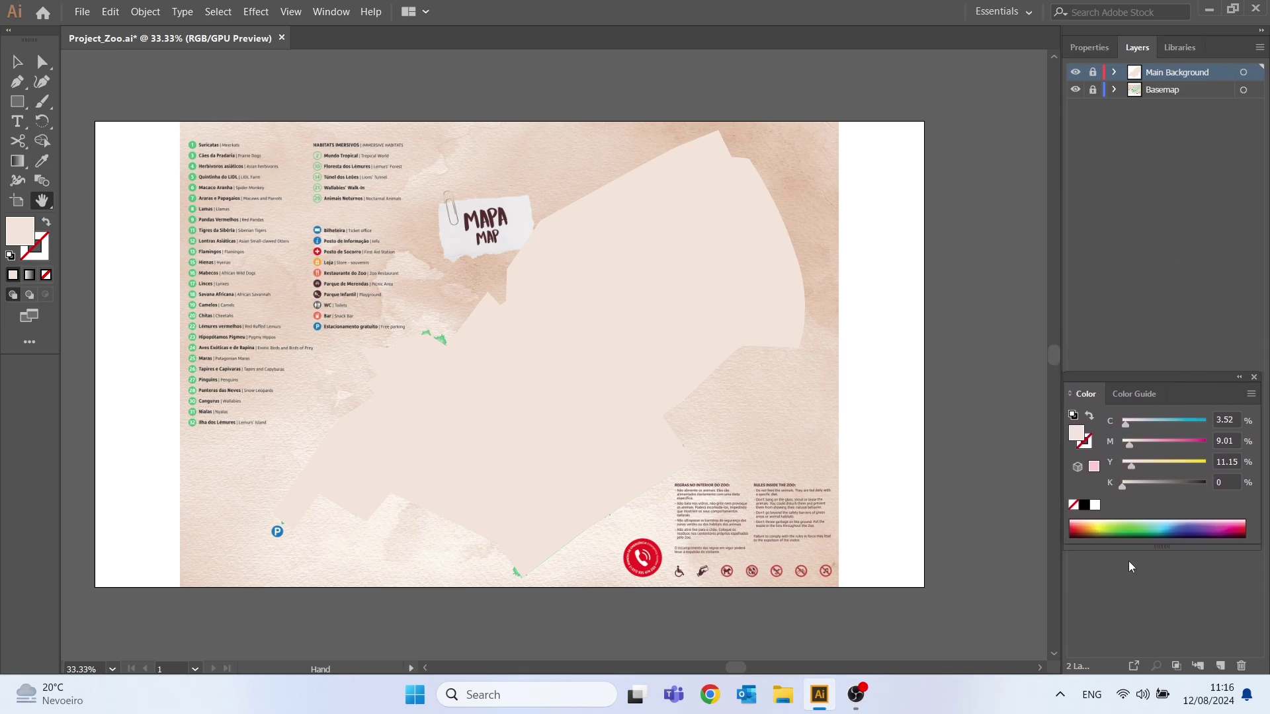
click(1219, 666)
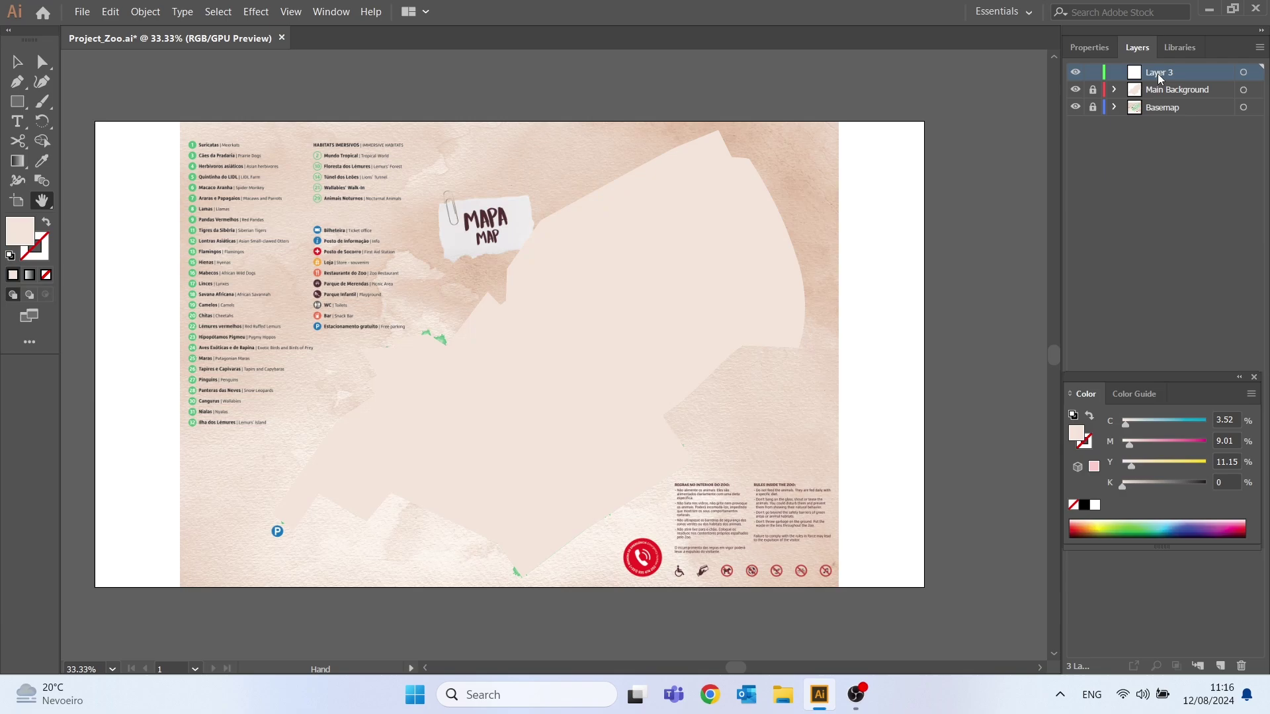
double_click(1159, 74)
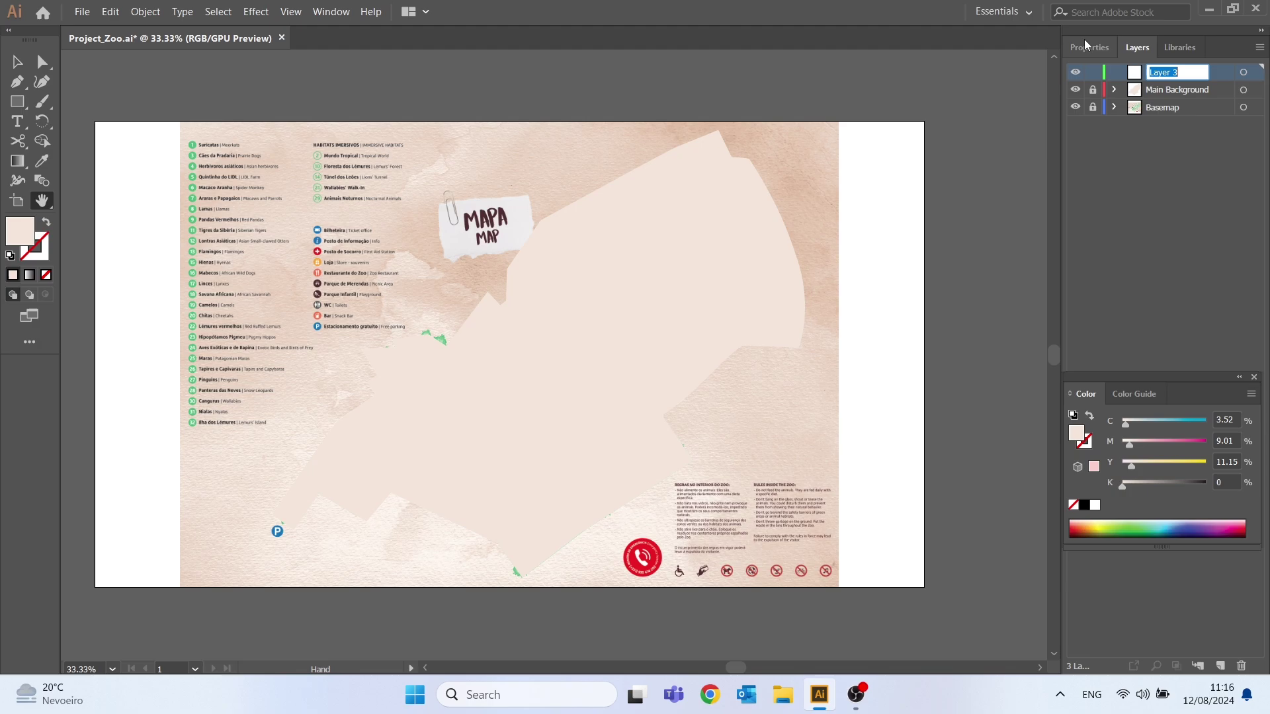
text(Se)
text(round - Gras)
key(Return)
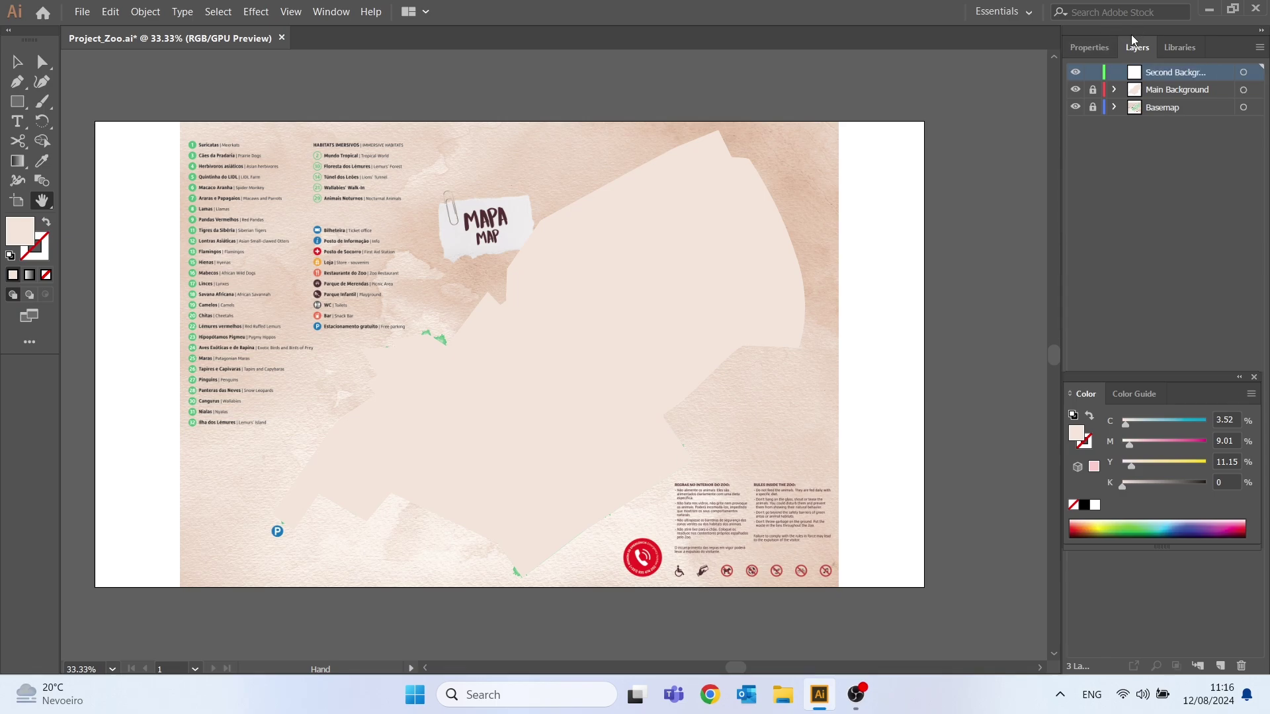
Reconfirm the Main Background layer name, then select the Second Background layer
double_click(1168, 90)
click(1197, 90)
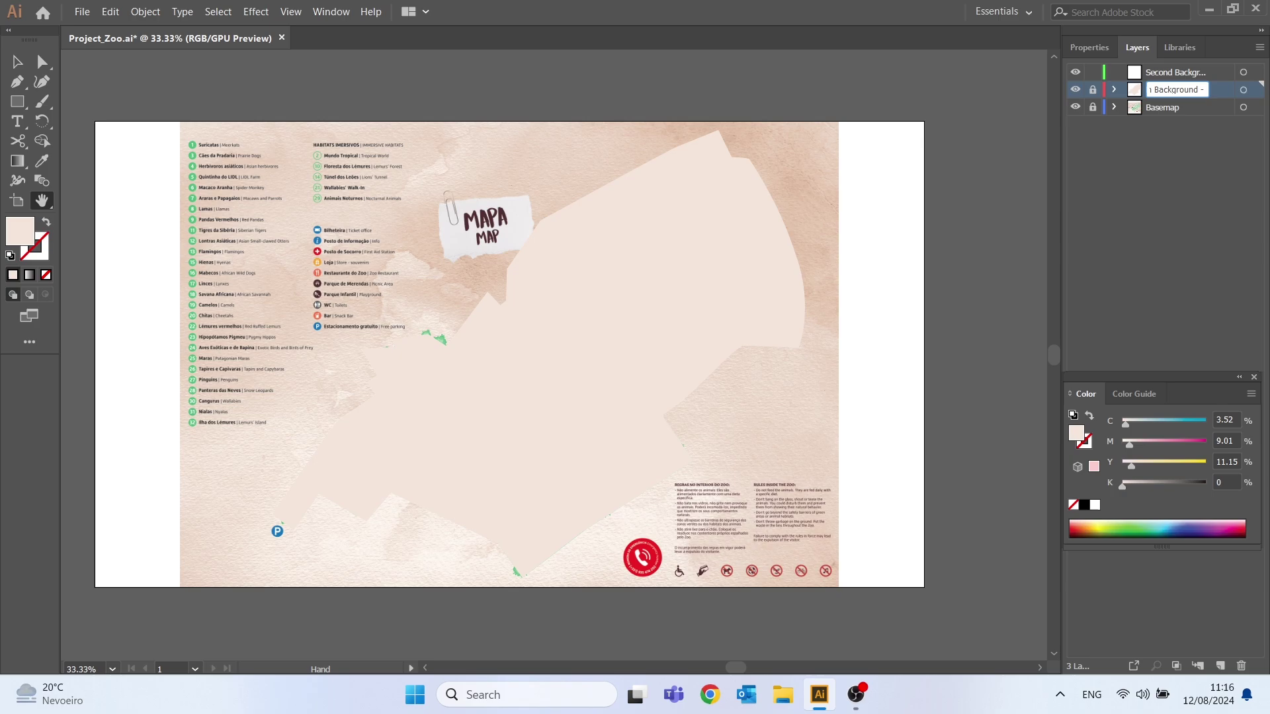
key(Return)
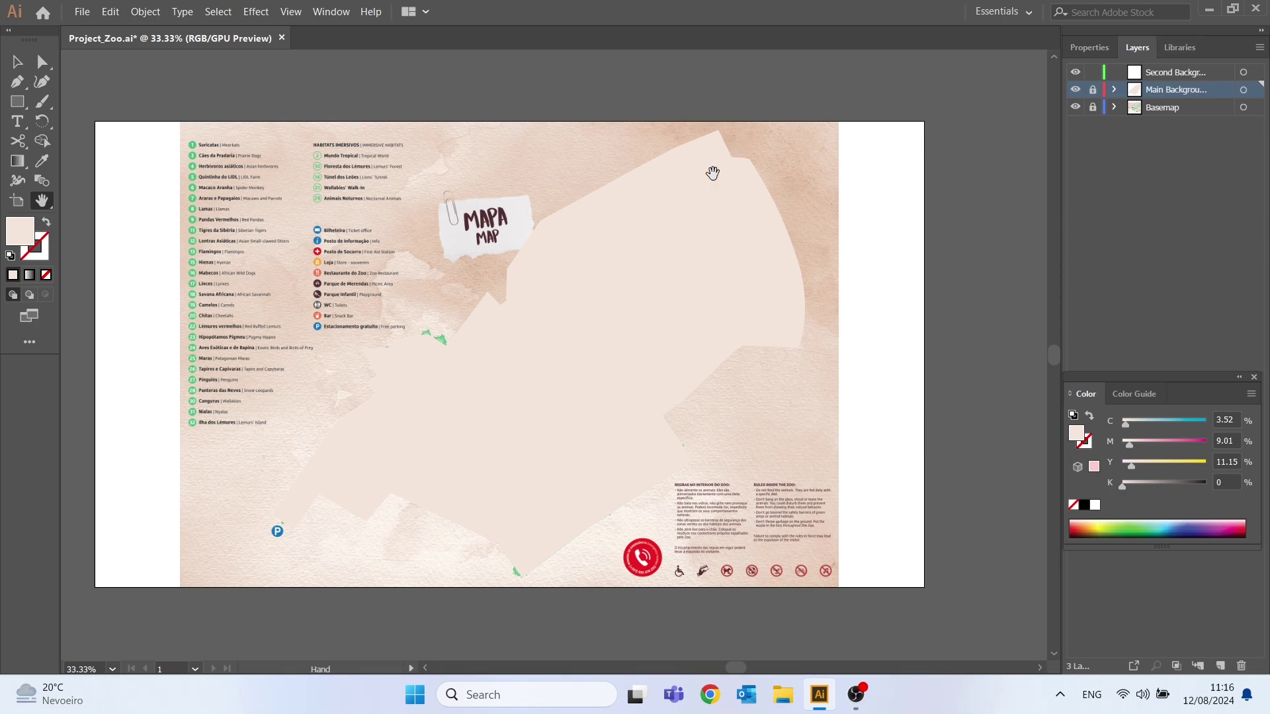
click(1196, 71)
Move the Basemap layer to the top of the layer stack
click(1075, 89)
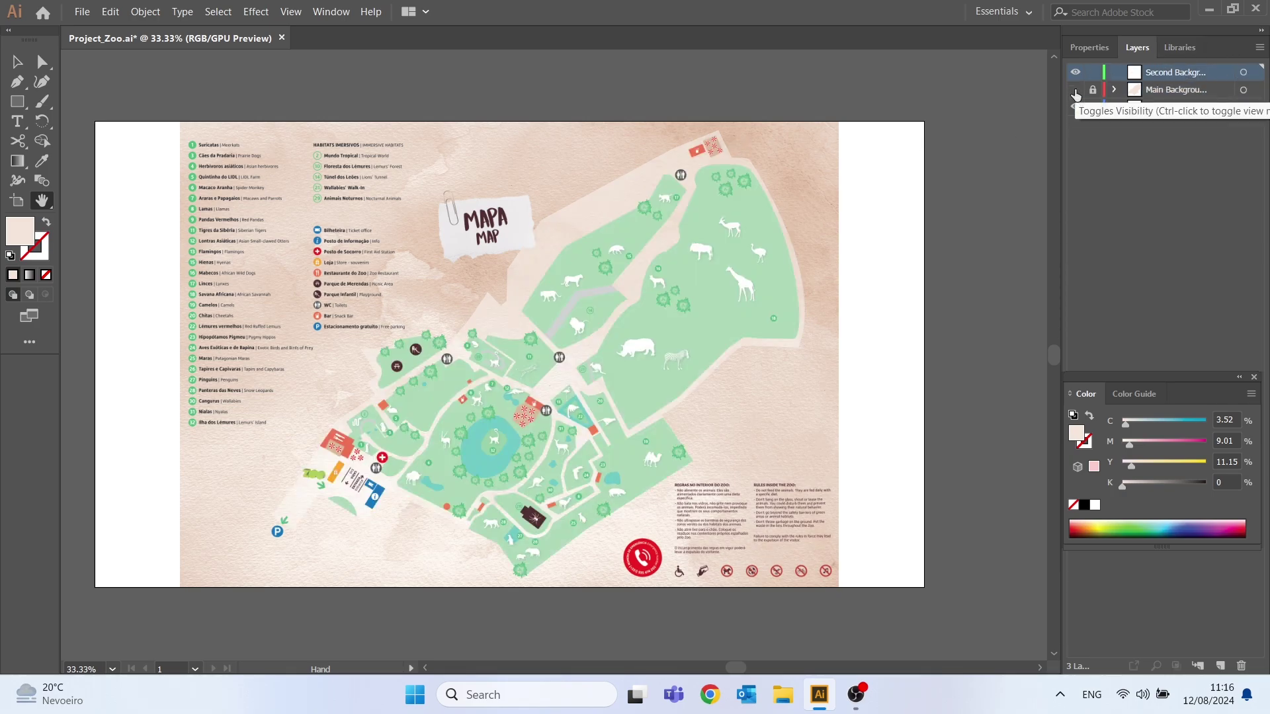
click(1075, 89)
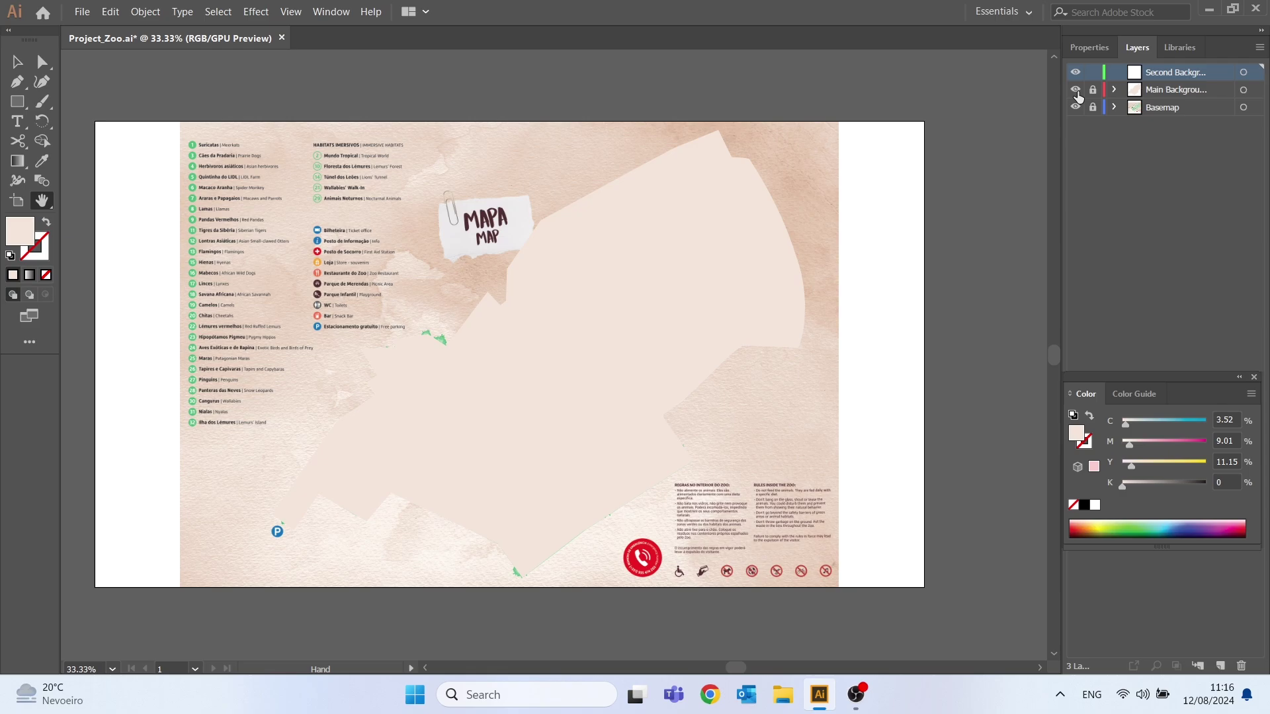
drag(1180, 111, 1172, 68)
drag(1159, 110, 1157, 72)
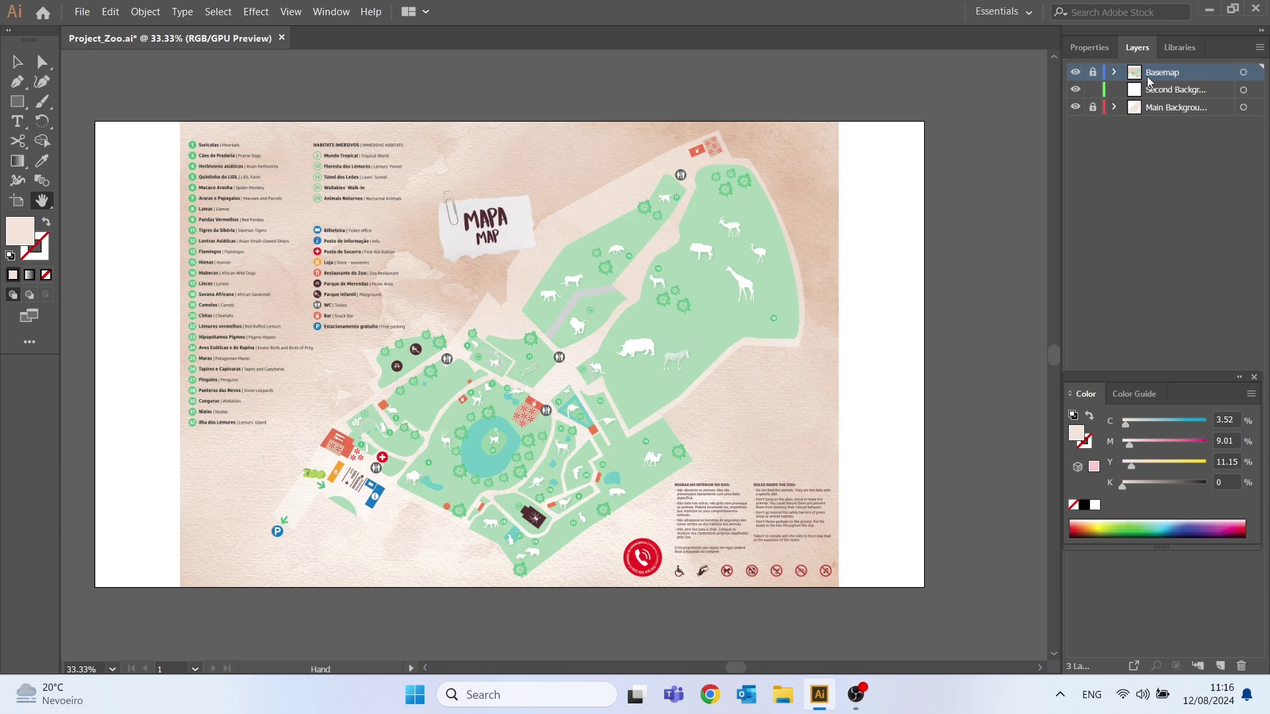
Select the zoo map image and lower its opacity to 30%
key(v)
key(ctrl+a)
click(1089, 47)
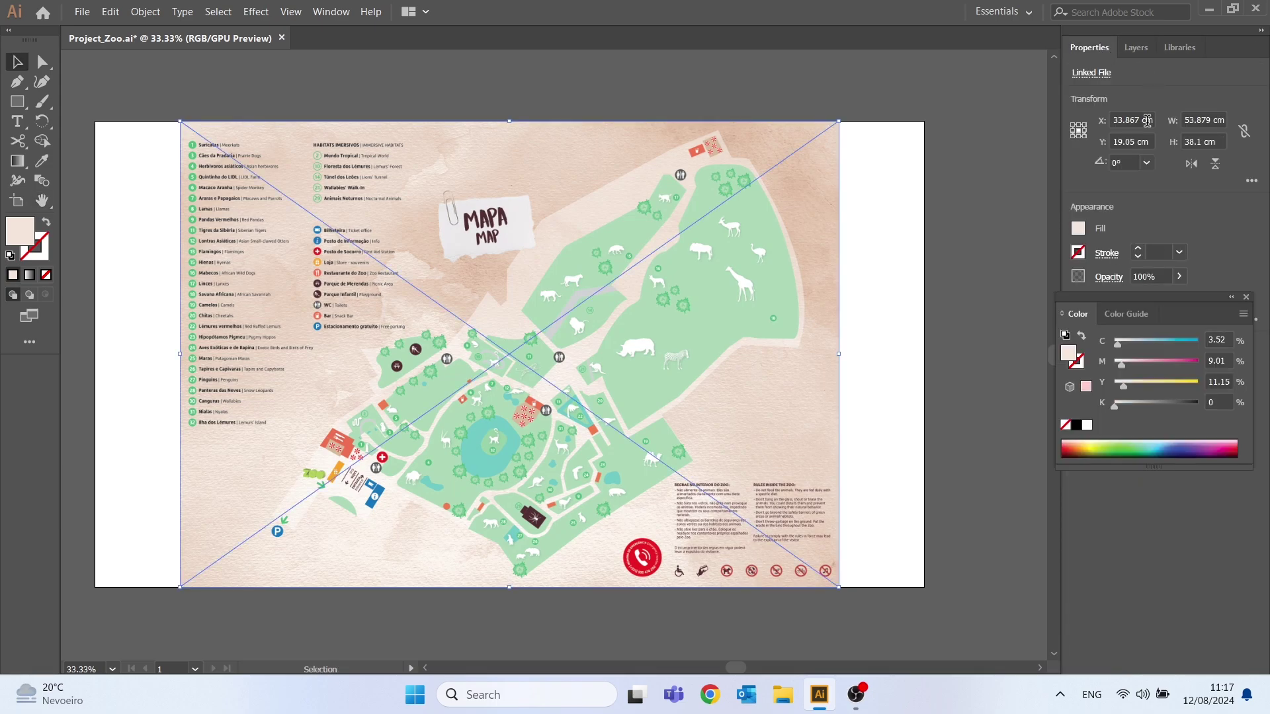
drag(1164, 311, 1183, 515)
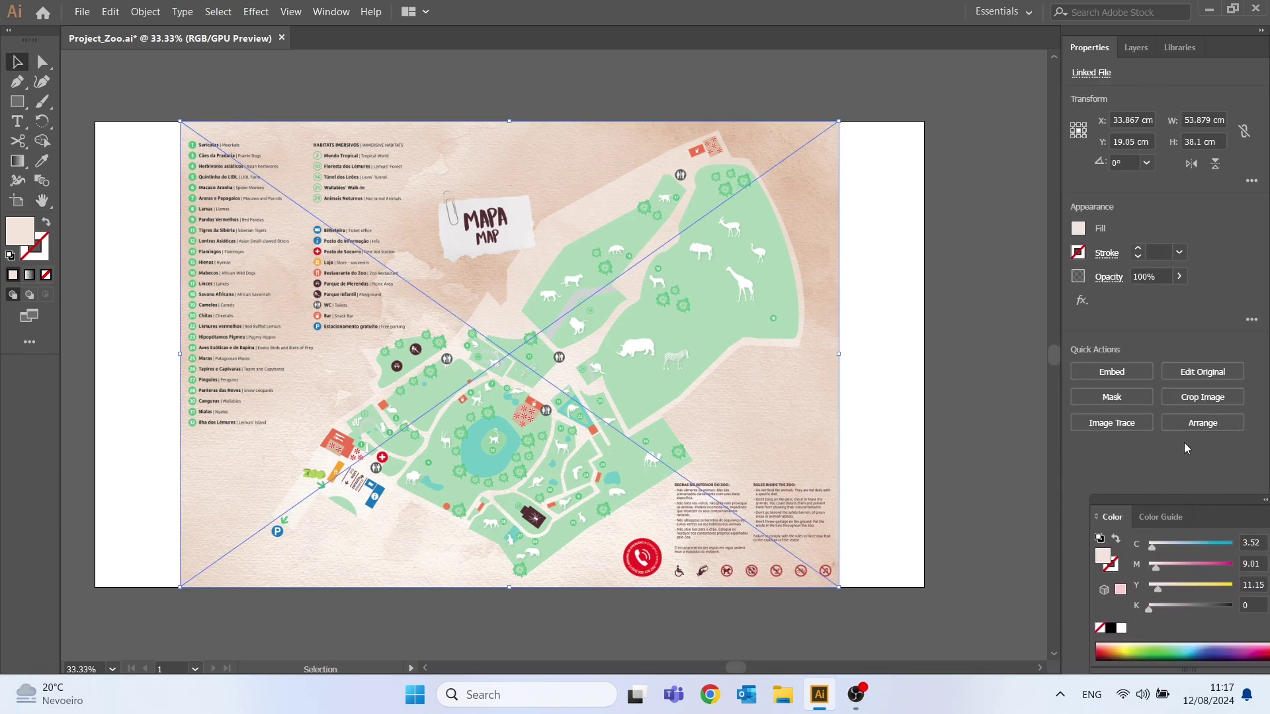
click(1179, 276)
drag(1174, 298, 1134, 301)
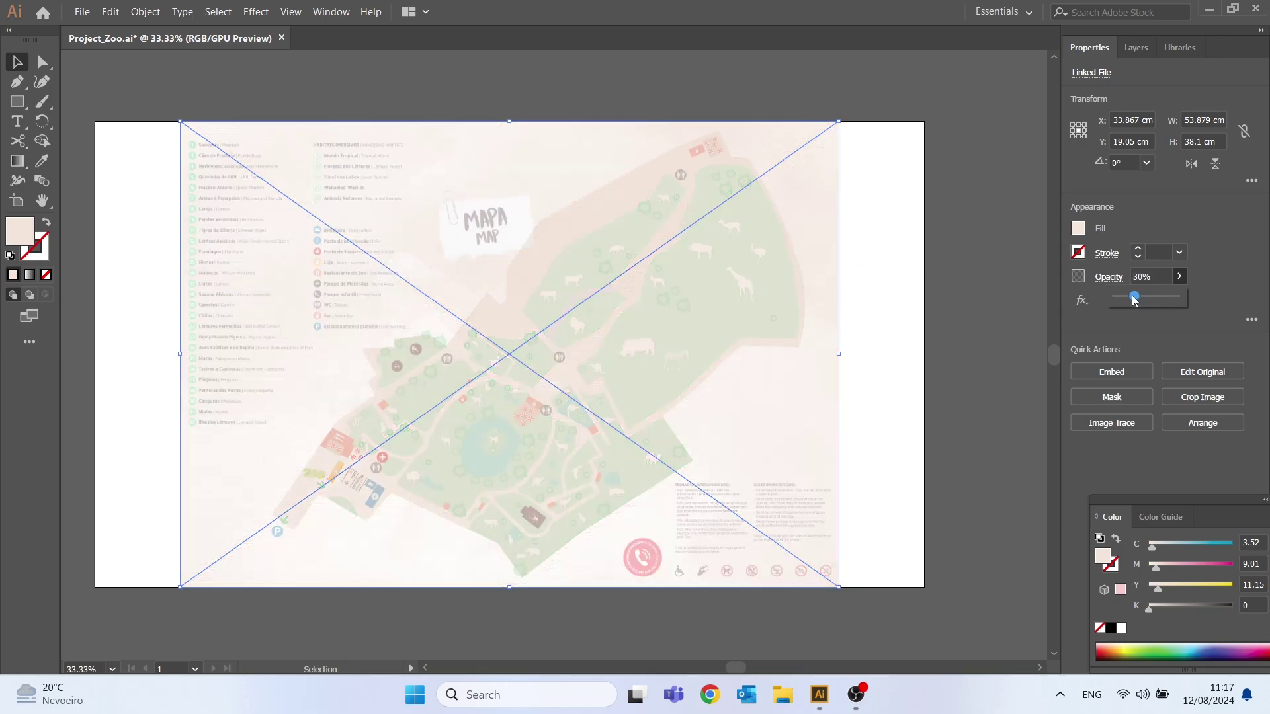
click(962, 288)
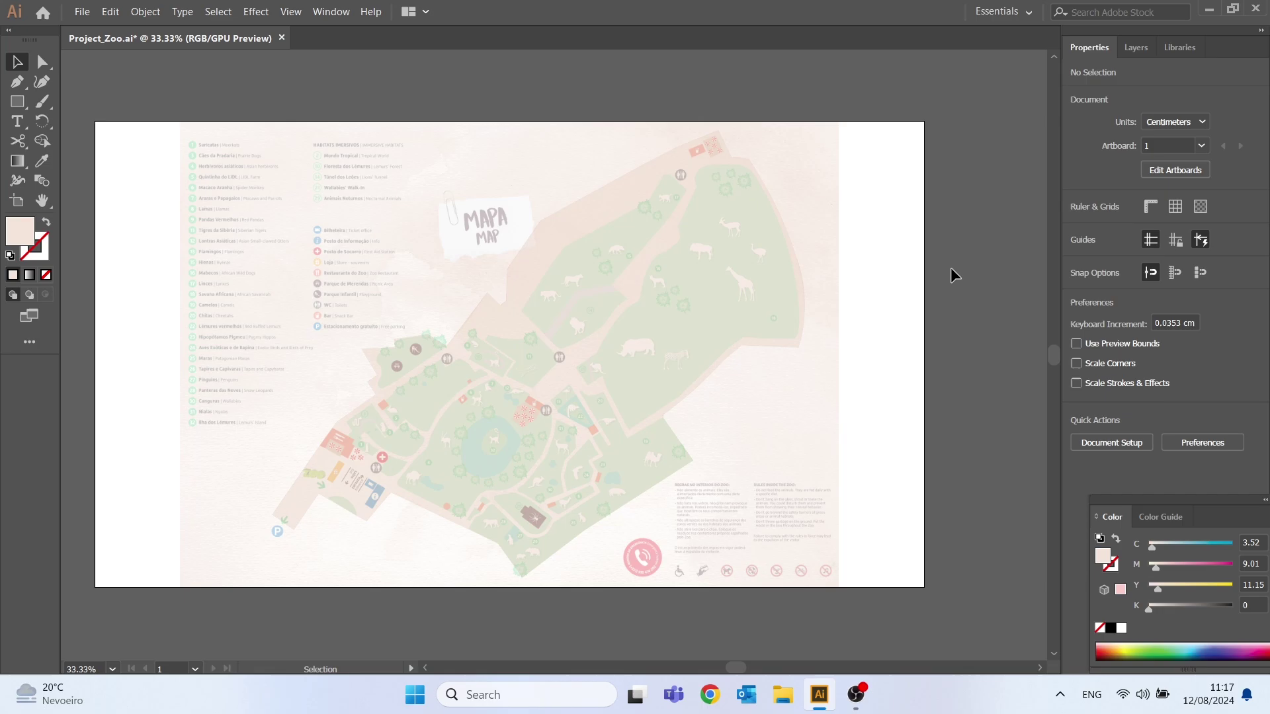
Lock the Basemap layer, make Second Background active, and zoom into the top of the map
click(1136, 47)
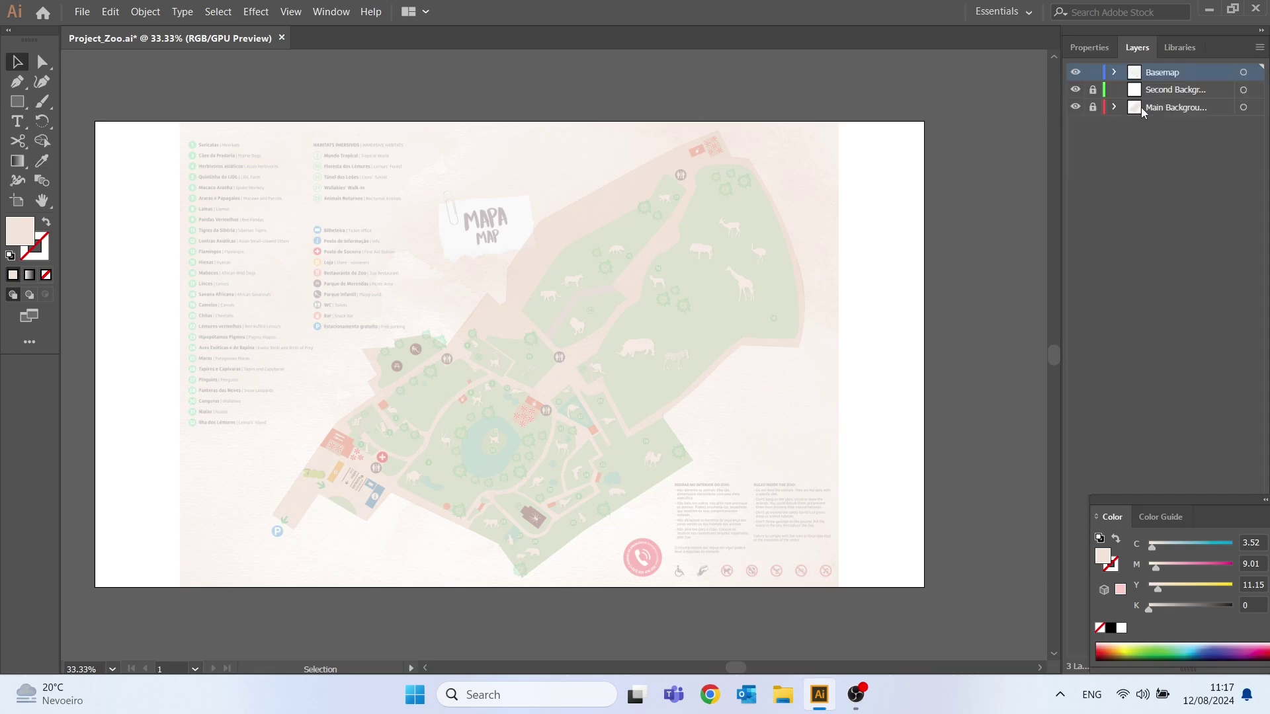
click(1092, 72)
click(1151, 92)
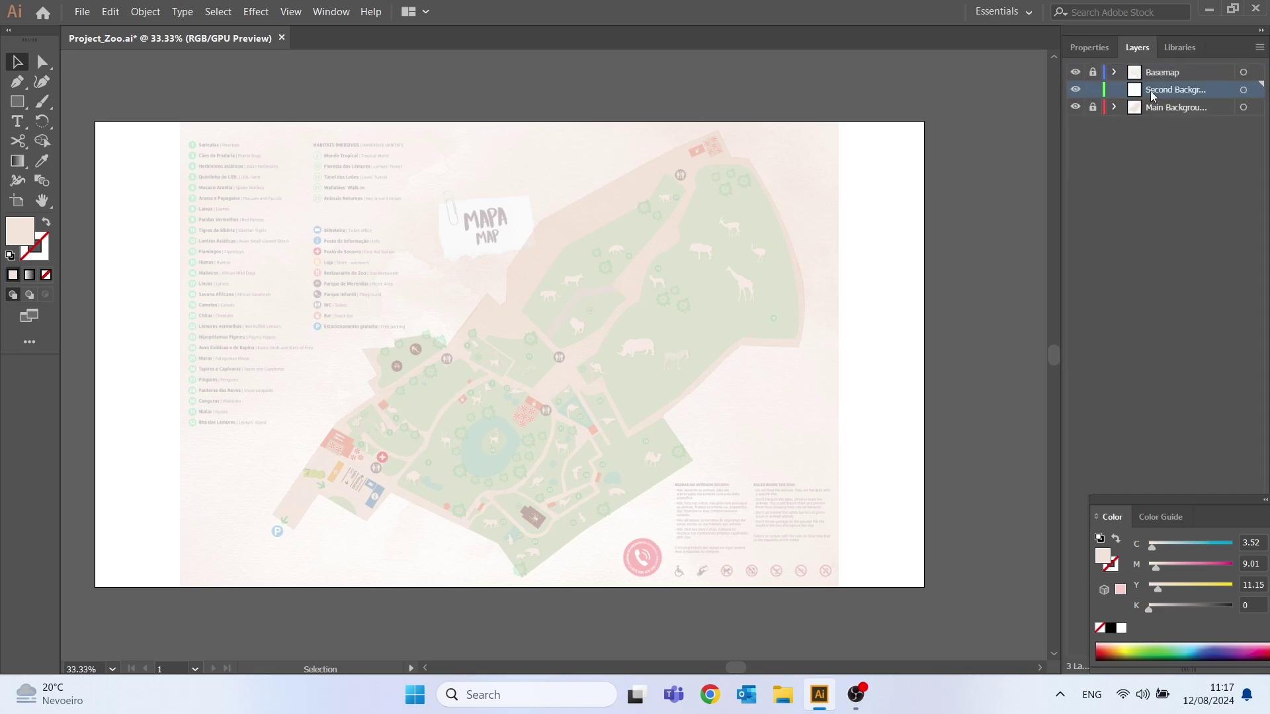
key(z)
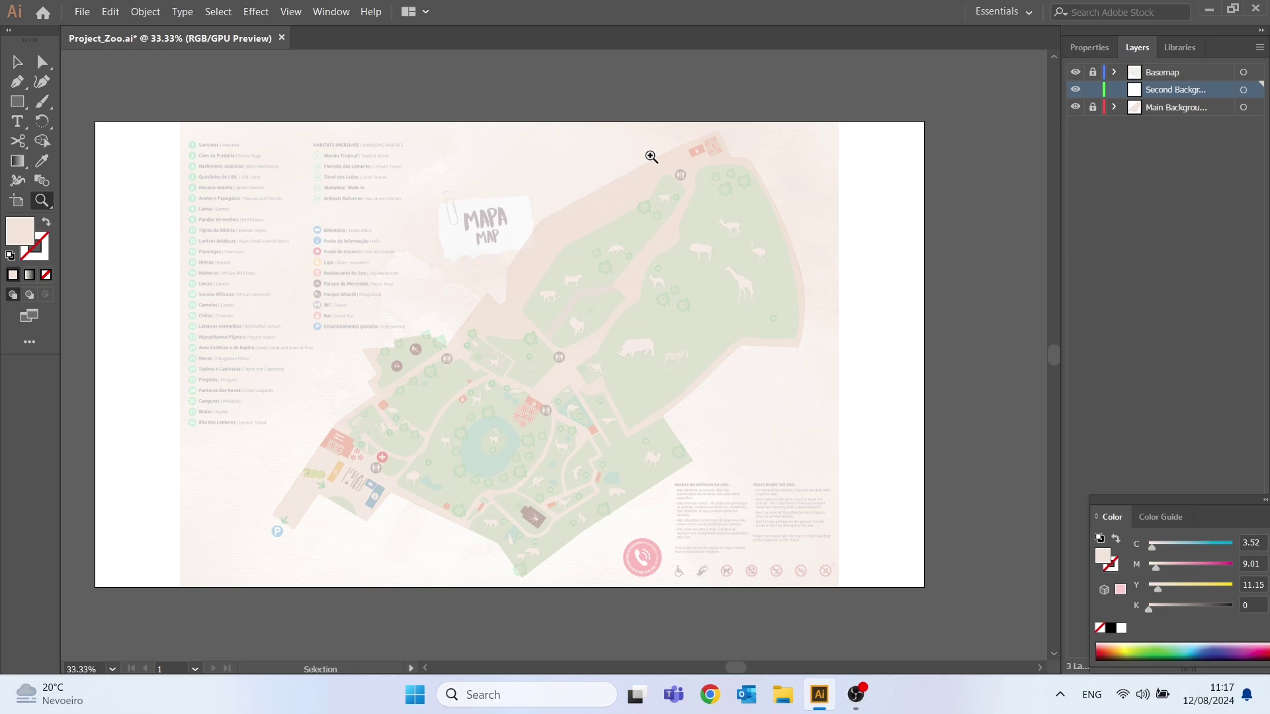
drag(709, 165, 984, 463)
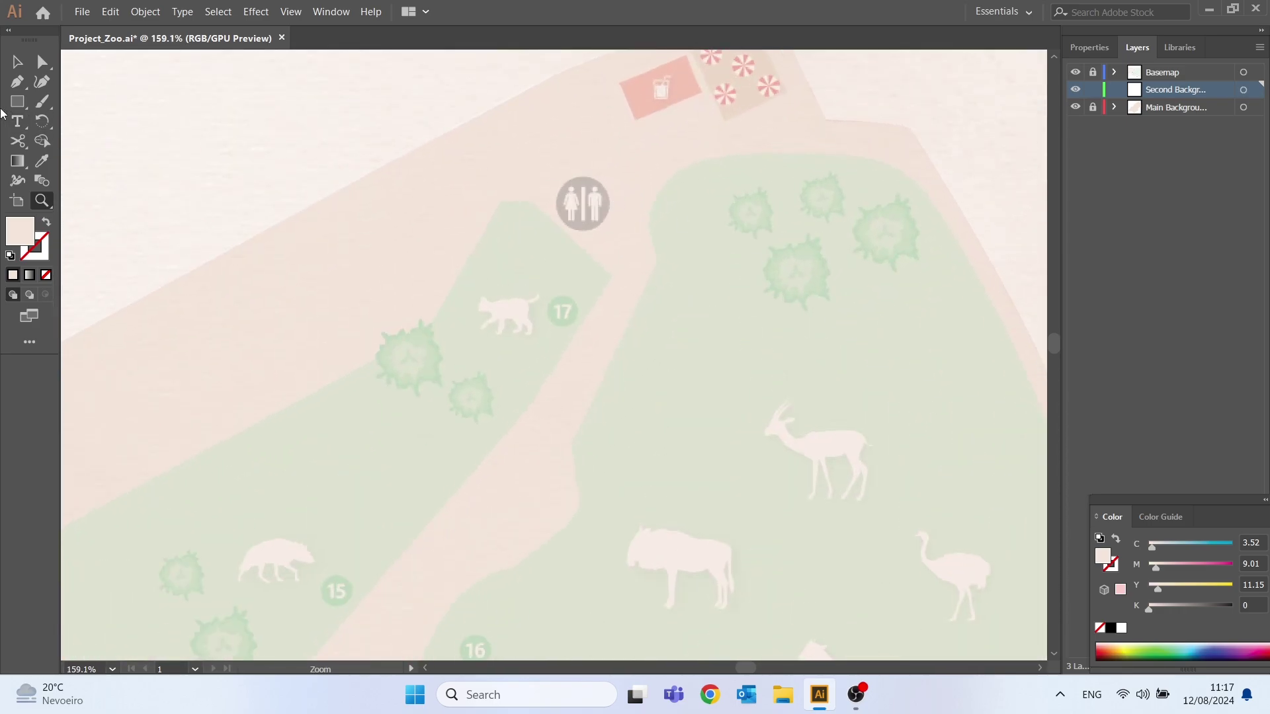
Choose the Pen tool with a black stroke and no fill
click(18, 82)
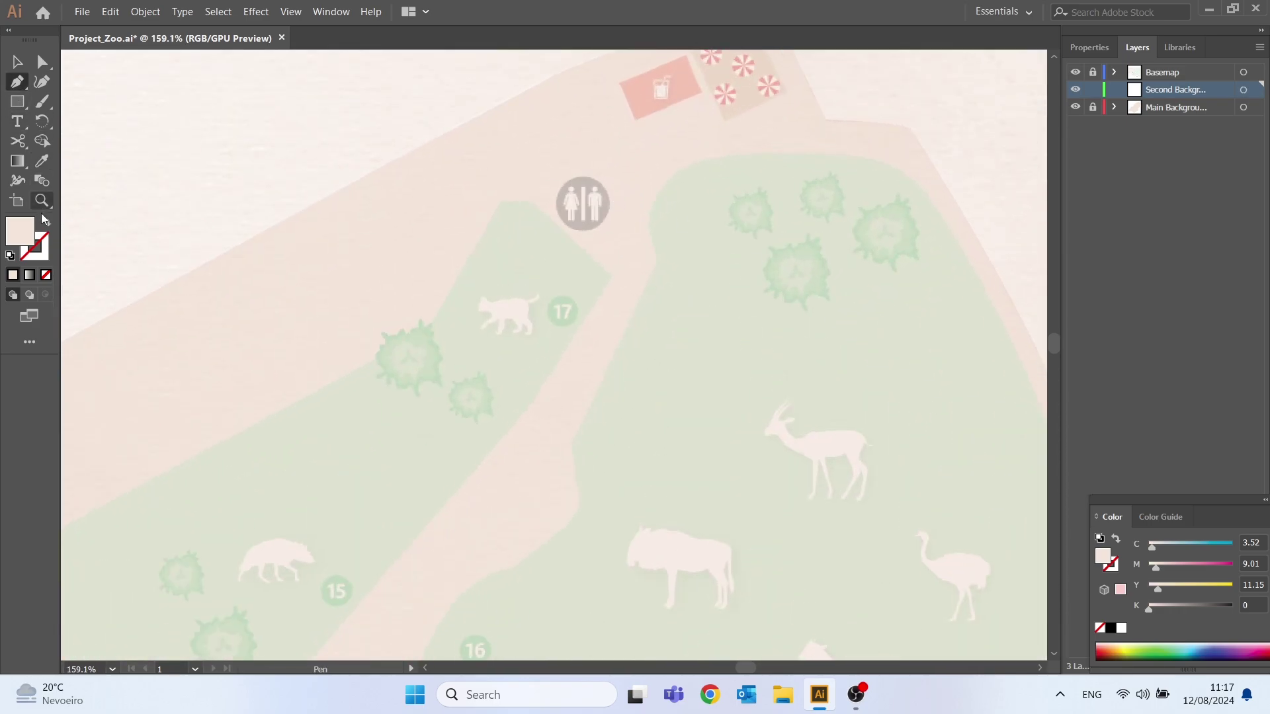
click(44, 255)
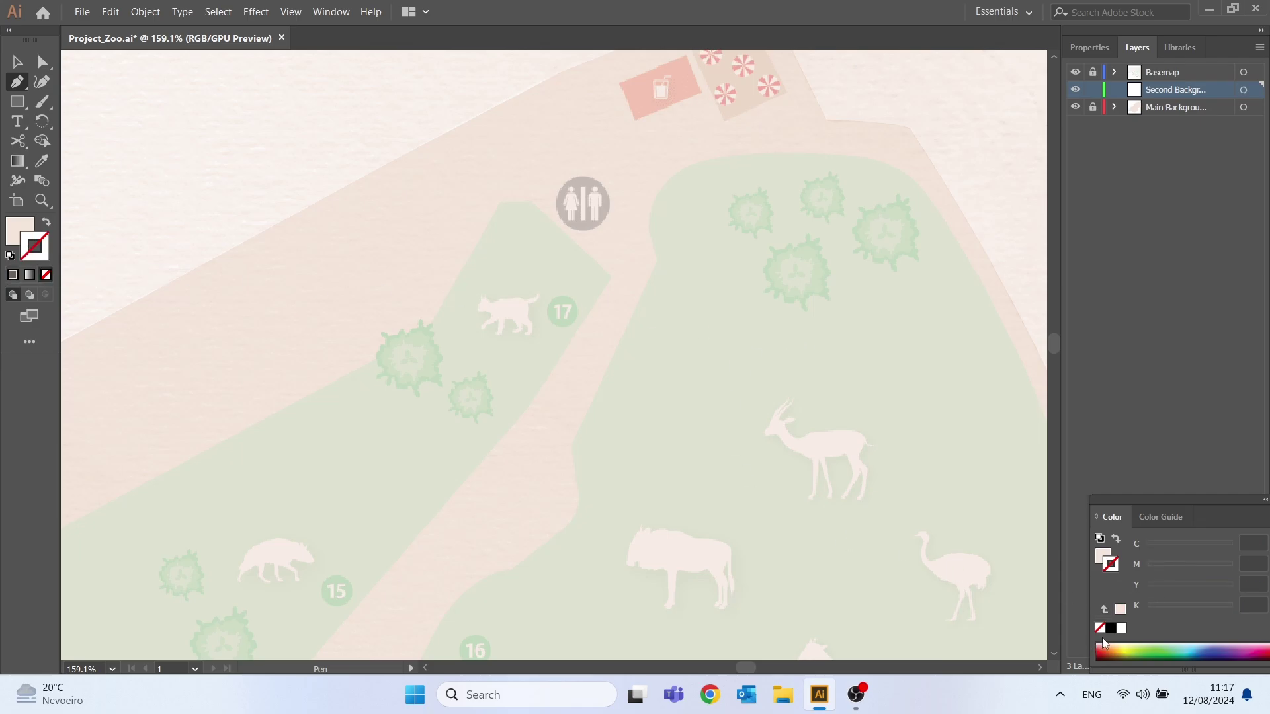
click(1119, 629)
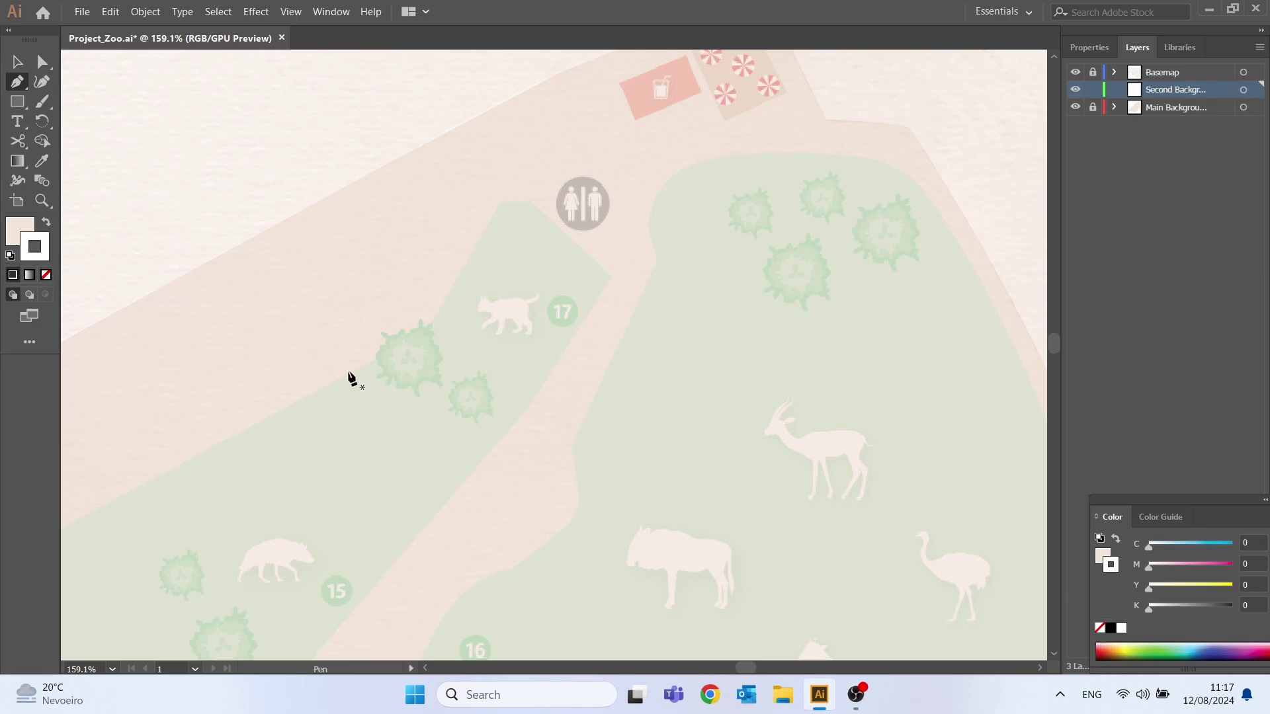
click(1110, 628)
click(20, 235)
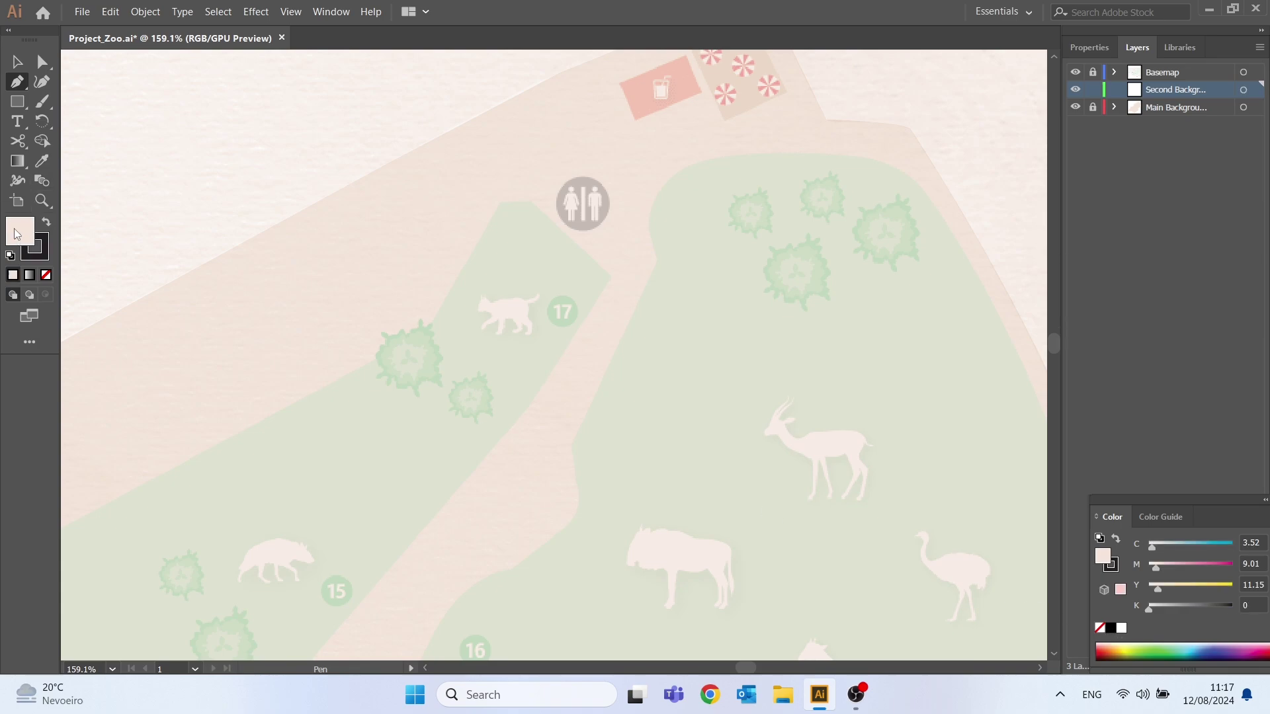
click(46, 276)
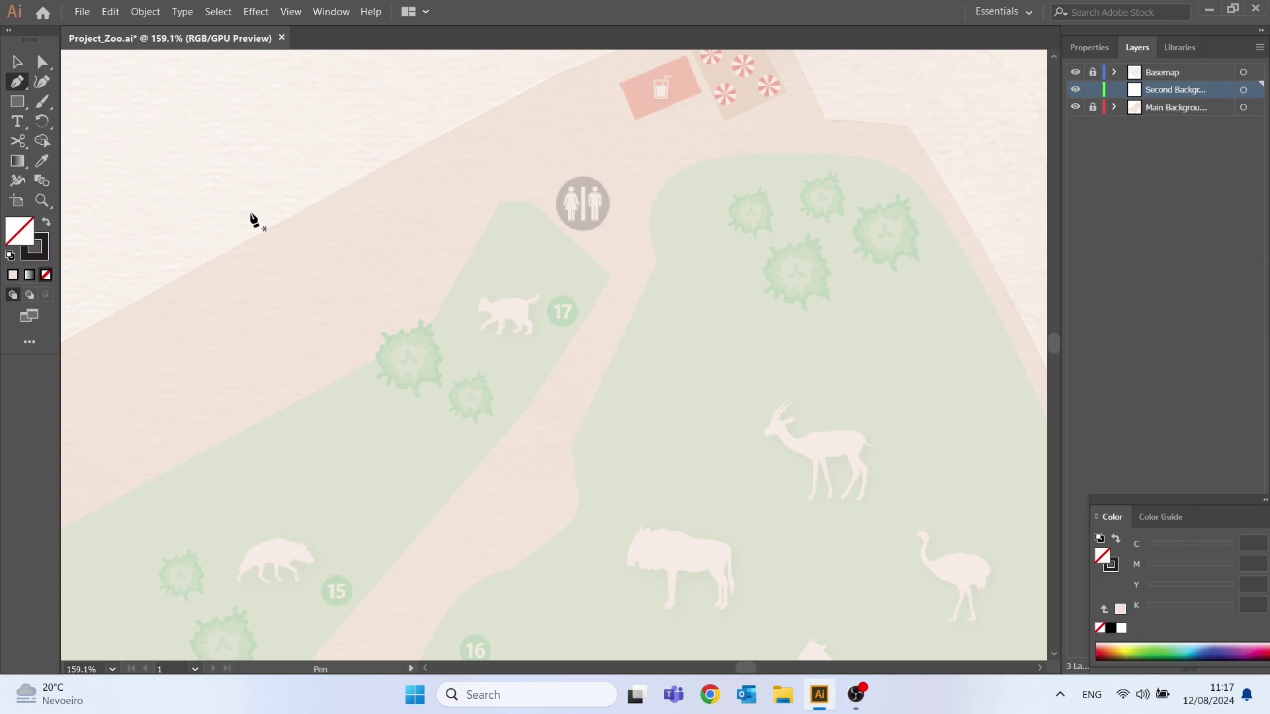
Trace the enclosure and entrance-area edges with curved anchors, closing the black outline at its start
click(658, 258)
drag(745, 144, 734, 147)
click(921, 188)
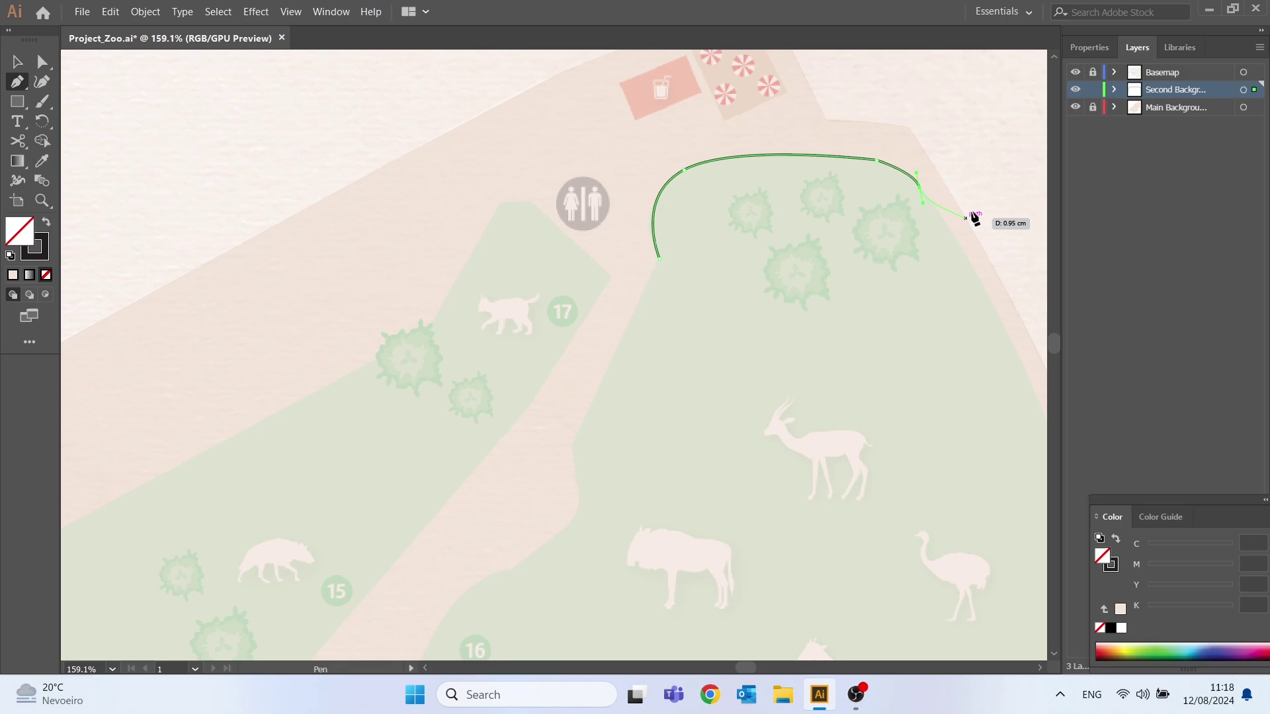
drag(944, 209, 410, 109)
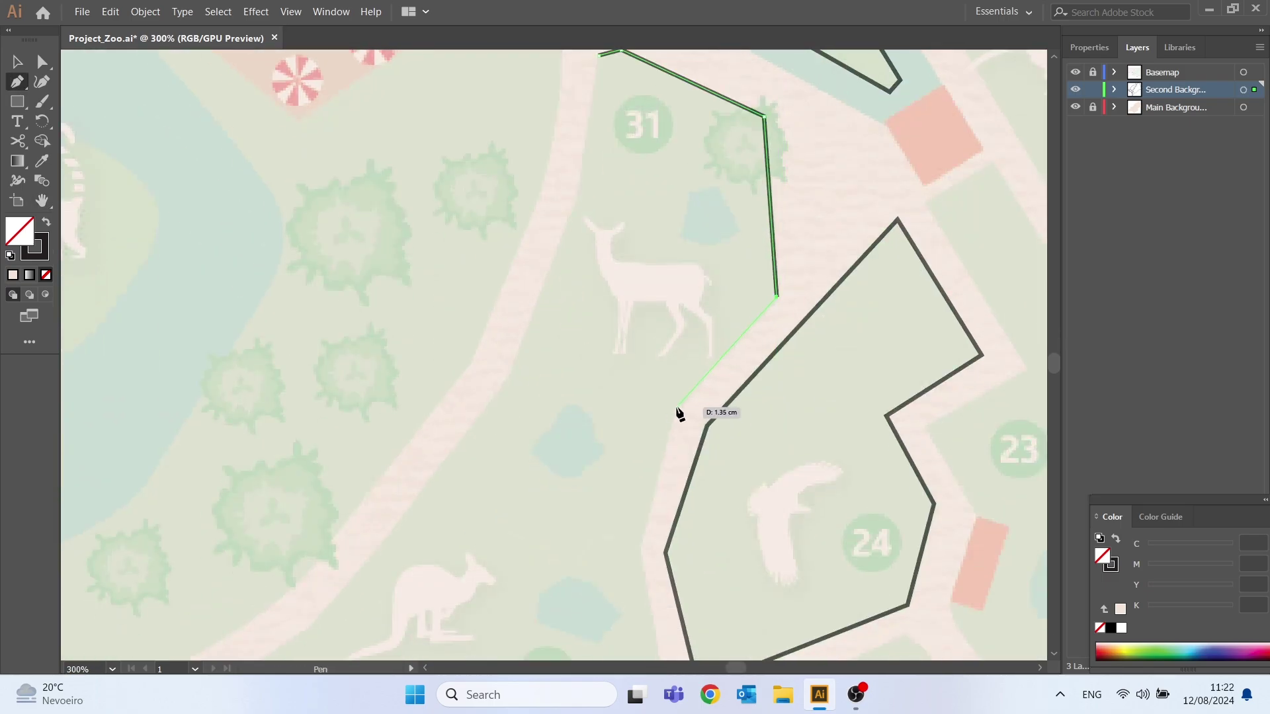
scroll(680, 417, down, 5)
click(453, 538)
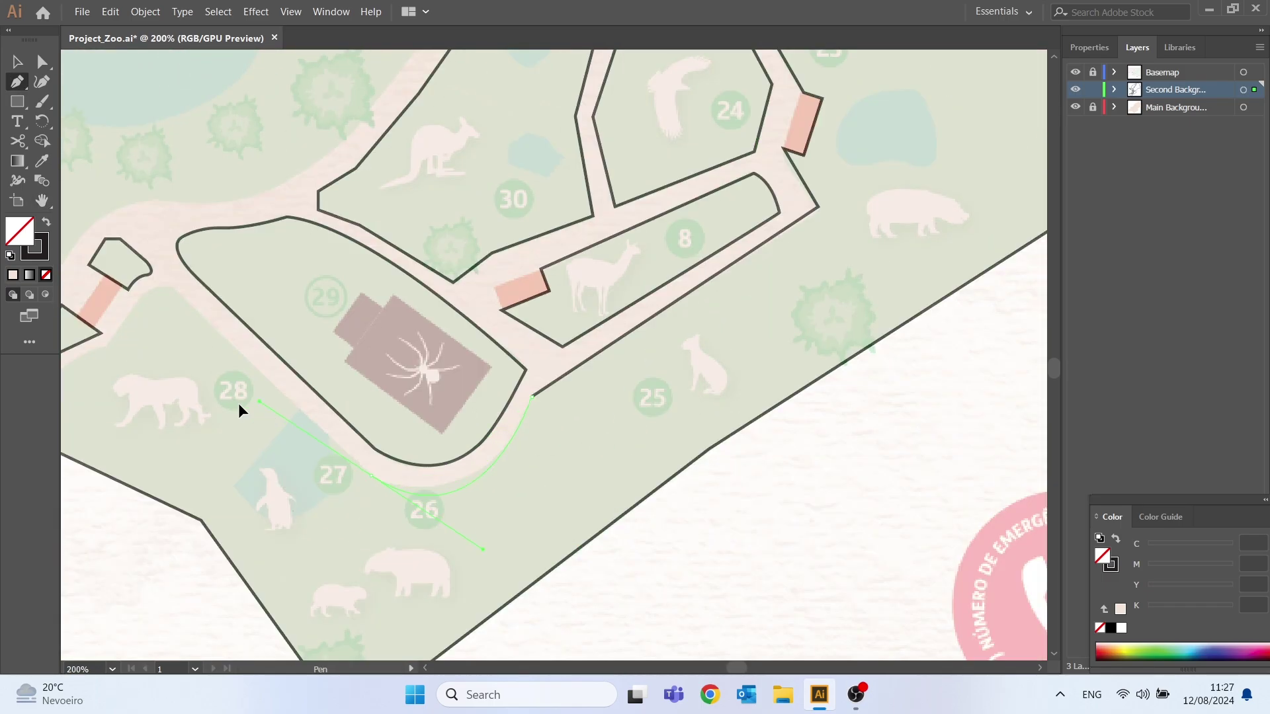
drag(179, 298, 368, 488)
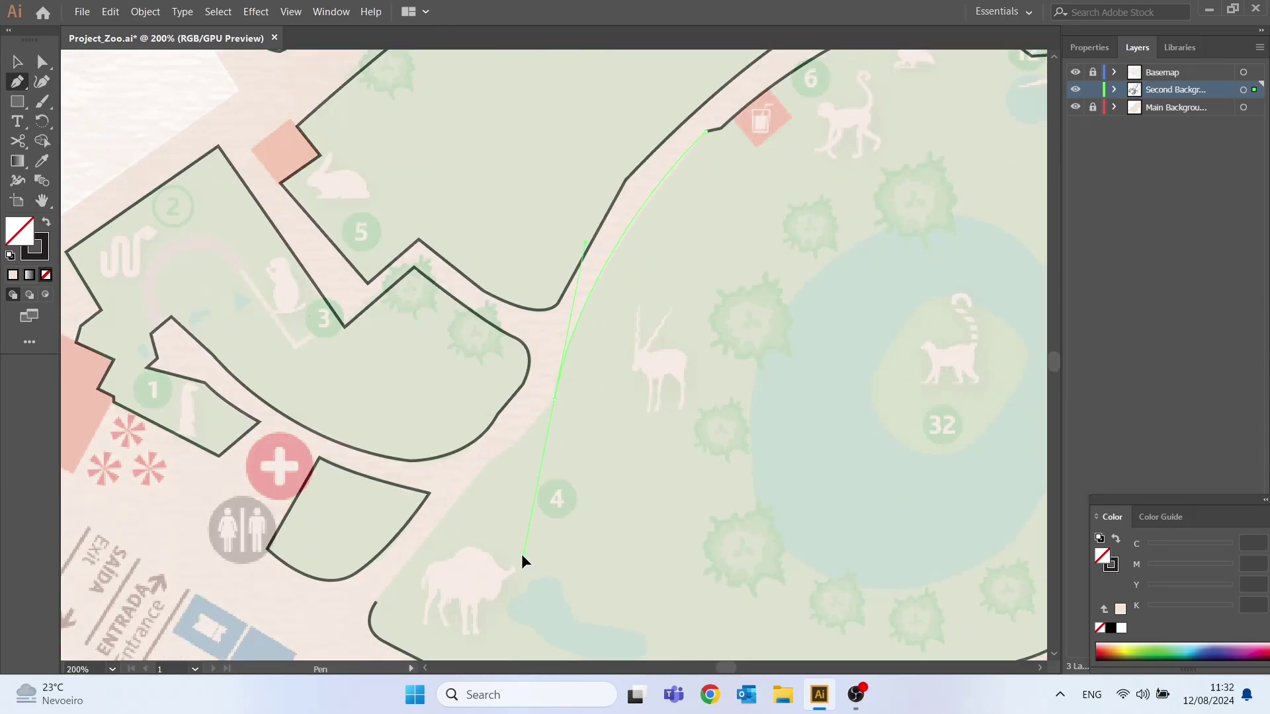
drag(523, 559, 529, 547)
drag(554, 400, 477, 490)
click(515, 446)
scroll(448, 529, down, 3)
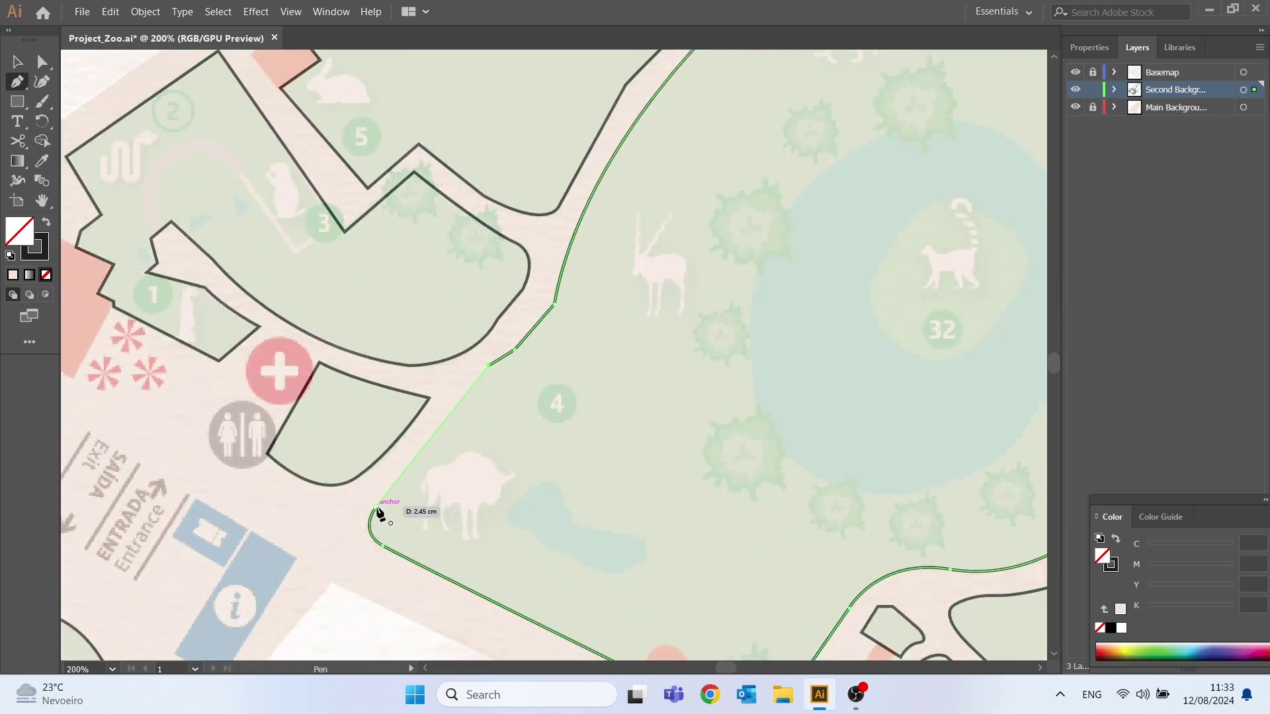
click(376, 507)
Return to the Selection tool, zoom out to 33.33%, and hide the Basemap layer
key(v)
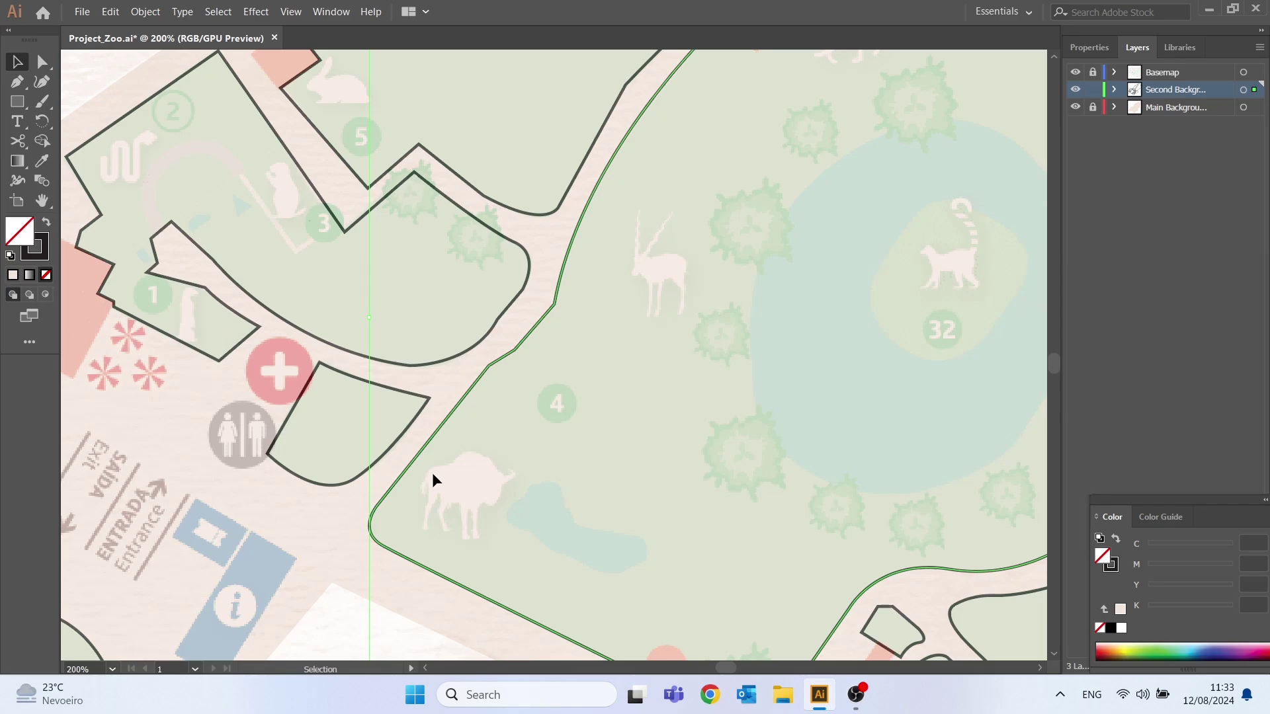
click(113, 669)
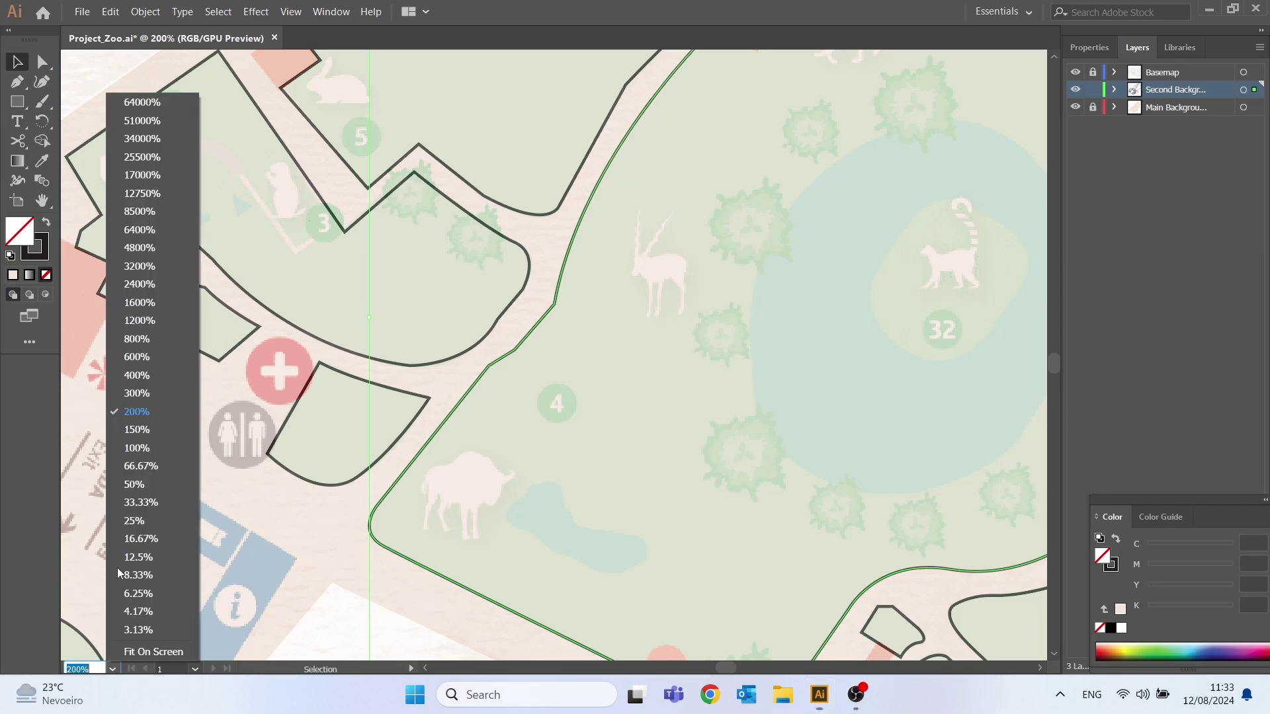
click(136, 503)
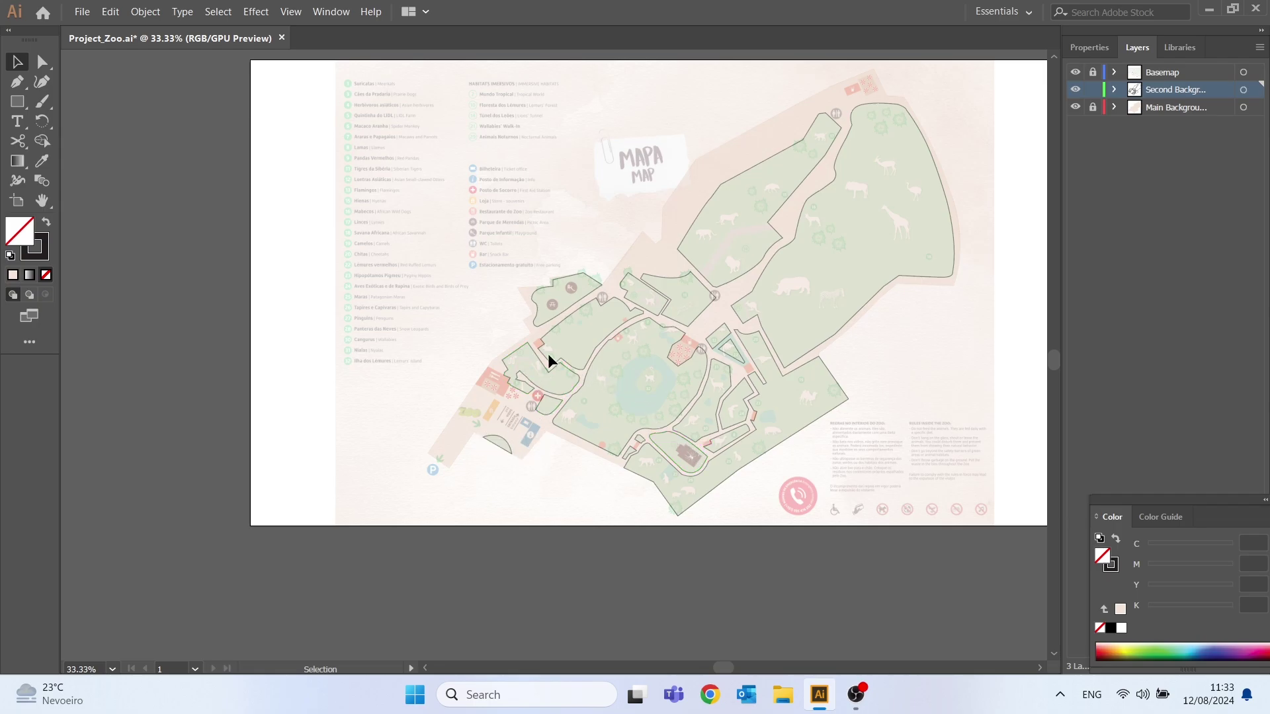
click(1075, 72)
click(1074, 89)
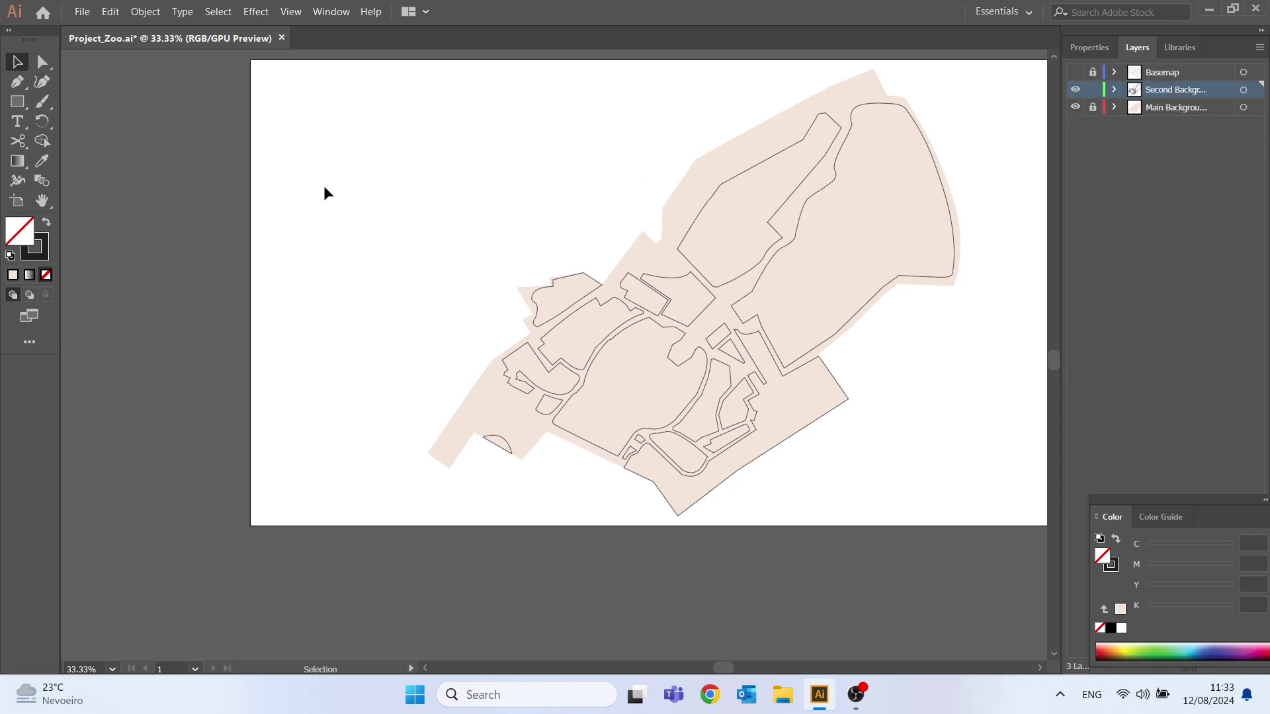
Fill all the traced terrain shapes with light green a1d6a1, then deselect them
drag(235, 114, 943, 555)
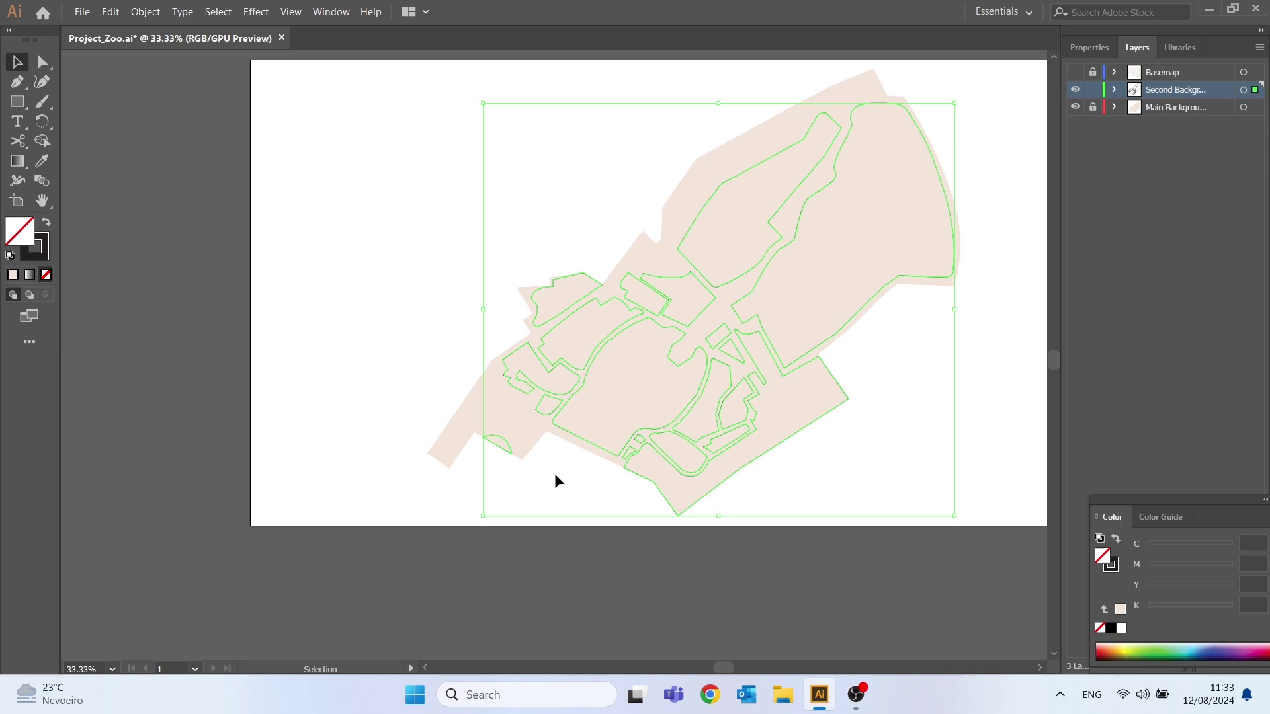
double_click(23, 239)
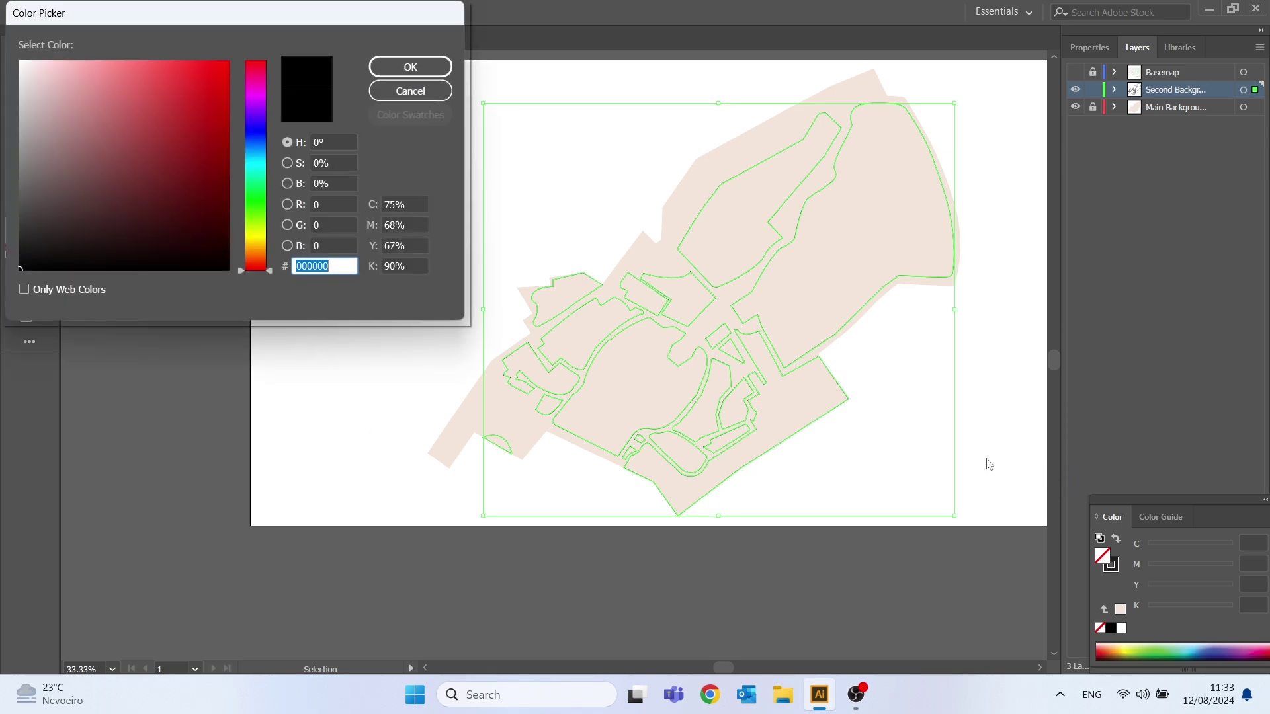
click(258, 196)
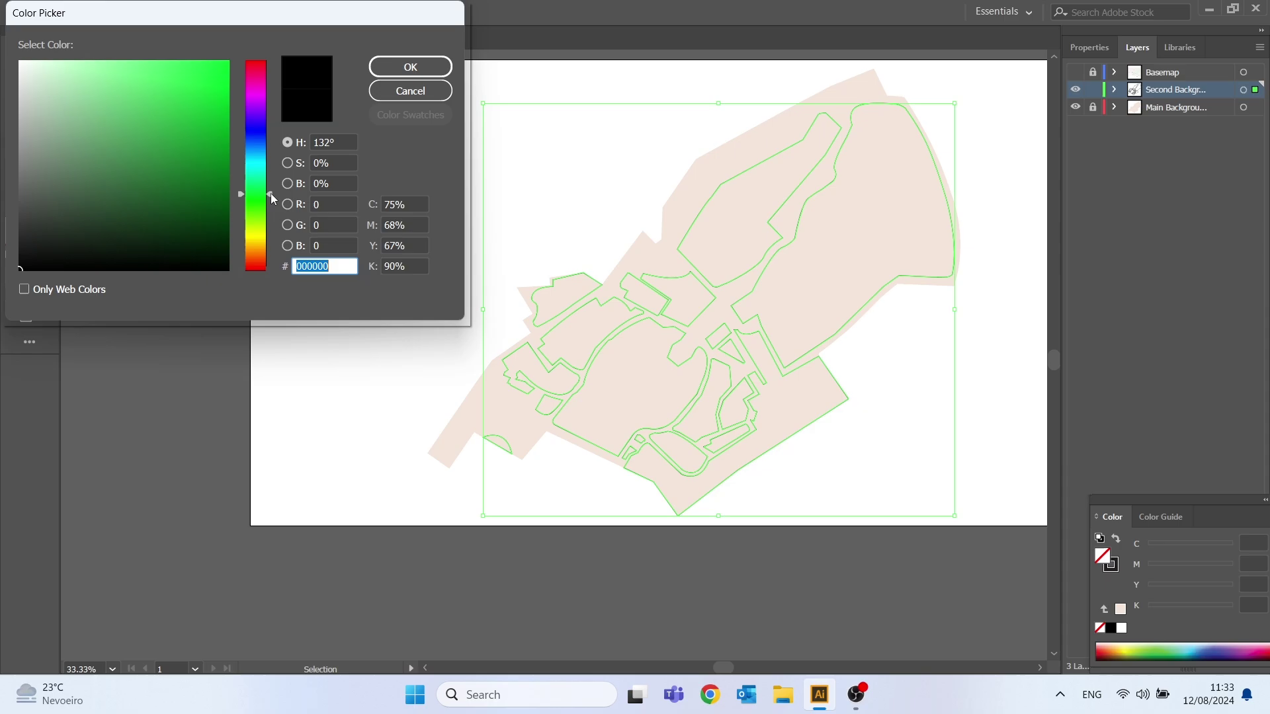
mouse_move(271, 197)
mouse_down()
mouse_move(268, 214)
mouse_move(269, 200)
mouse_up()
mouse_move(132, 71)
mouse_down()
mouse_move(68, 76)
mouse_move(71, 93)
mouse_up()
click(411, 66)
key(Return)
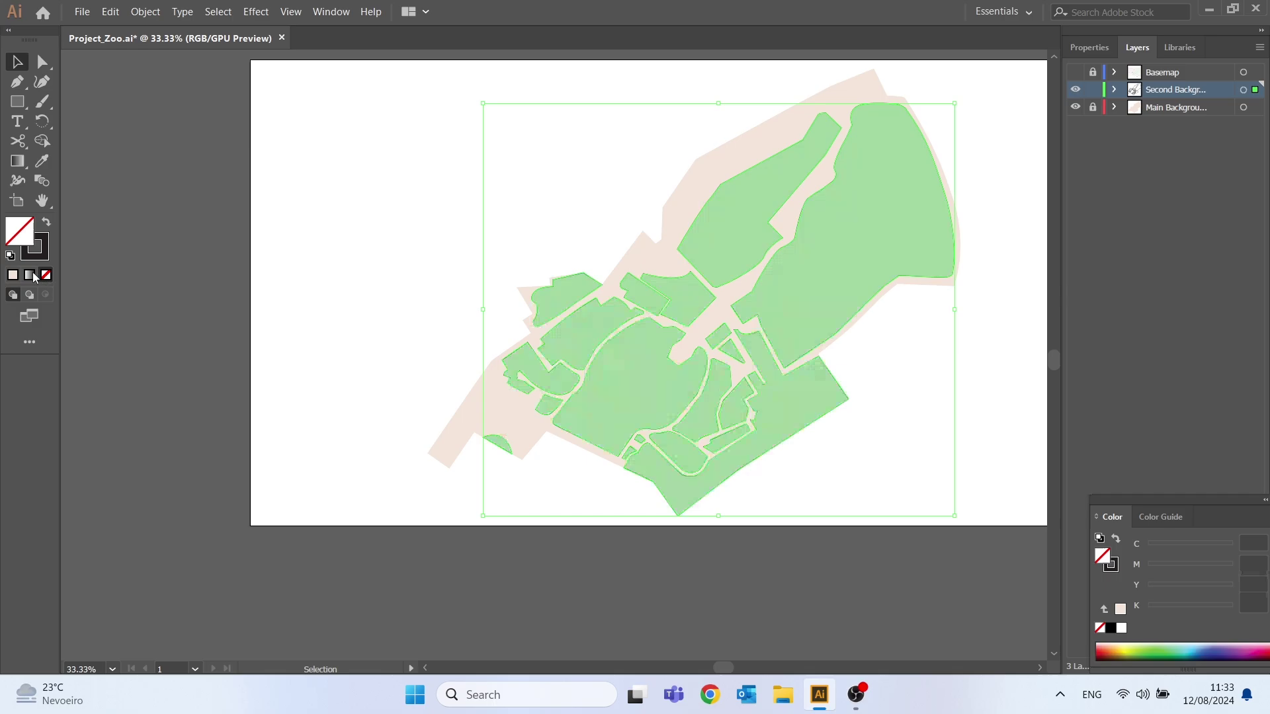
click(255, 308)
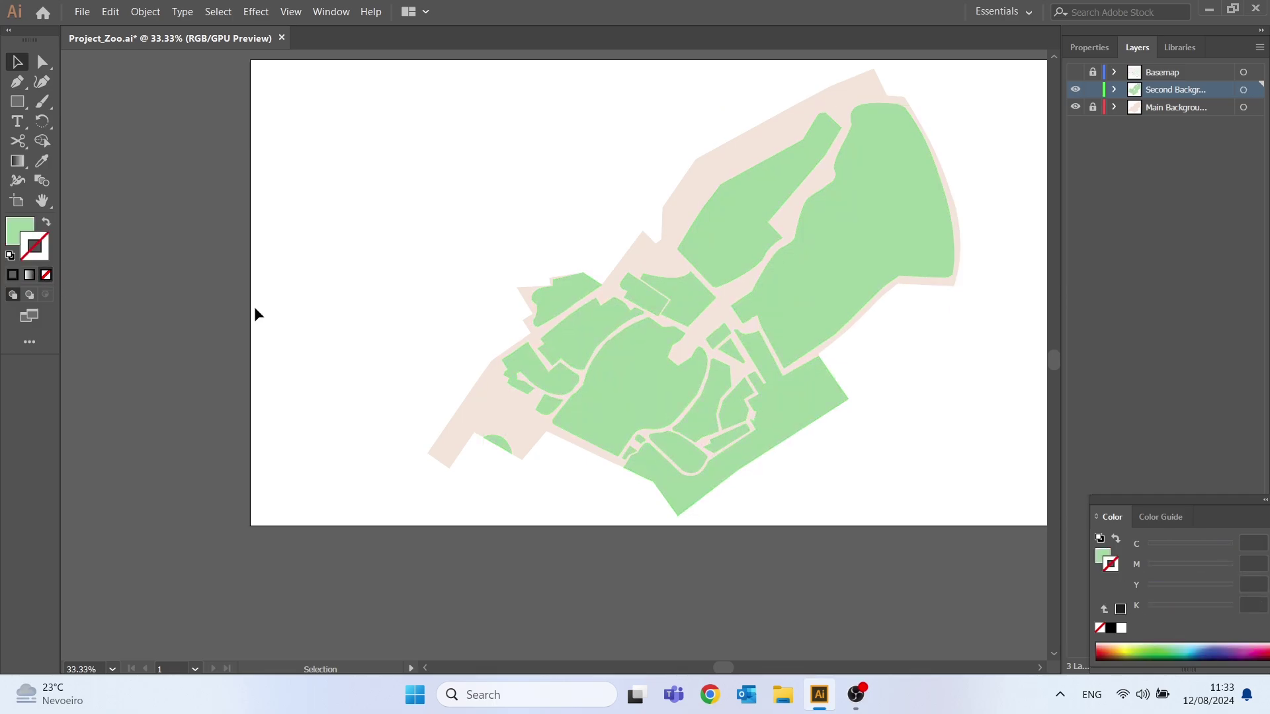
Show and unlock the Basemap layer, float the Color panel aside, and select the map image
click(1076, 74)
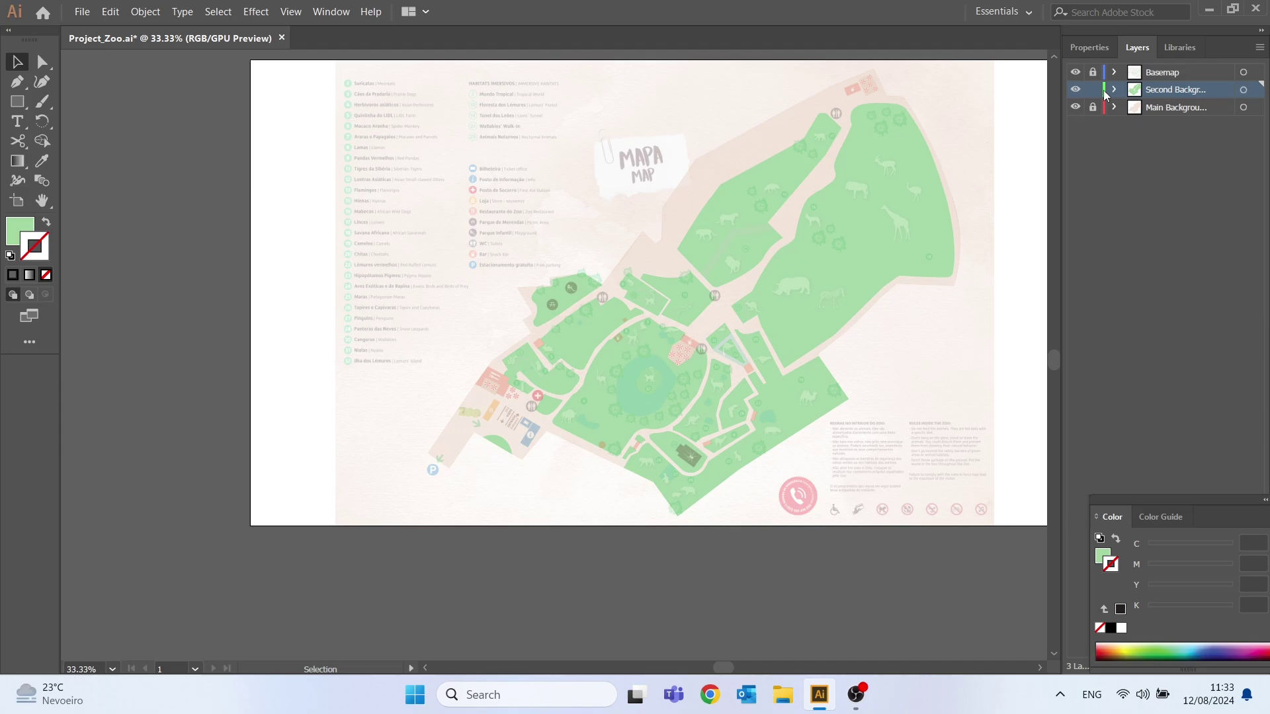
click(1092, 73)
click(1091, 47)
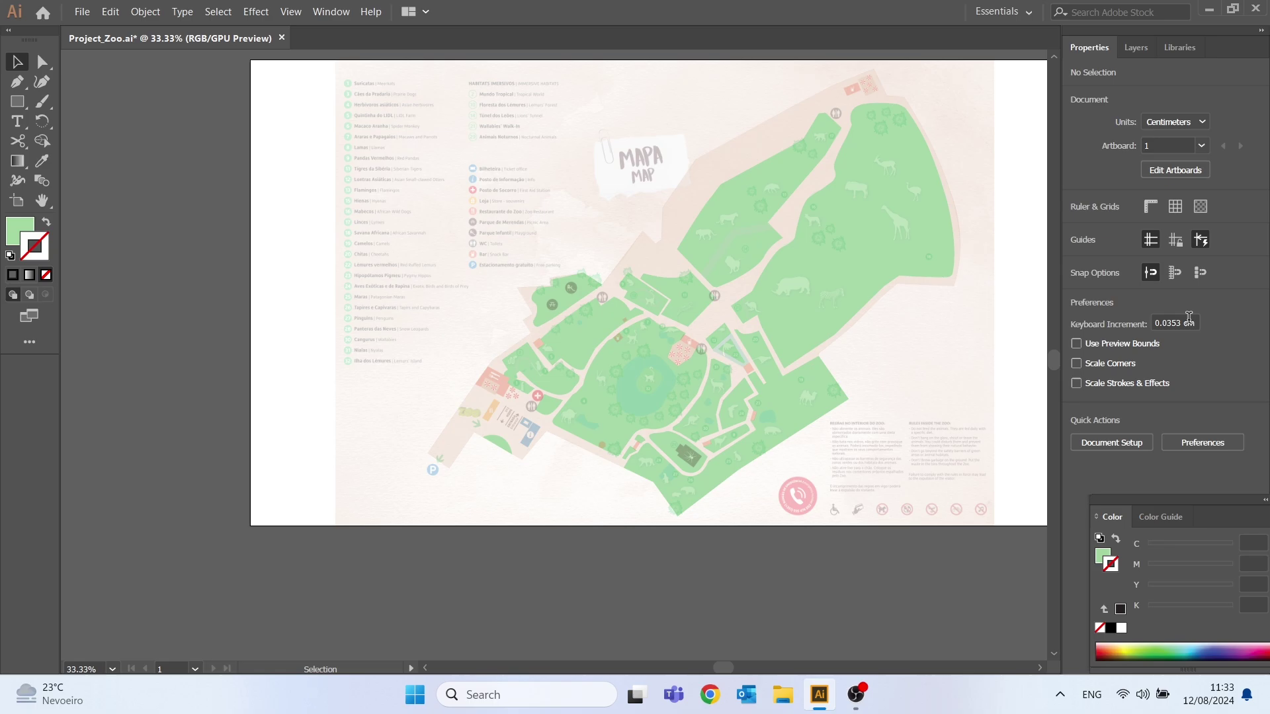
drag(1164, 518, 1144, 461)
drag(1090, 498, 126, 476)
click(942, 156)
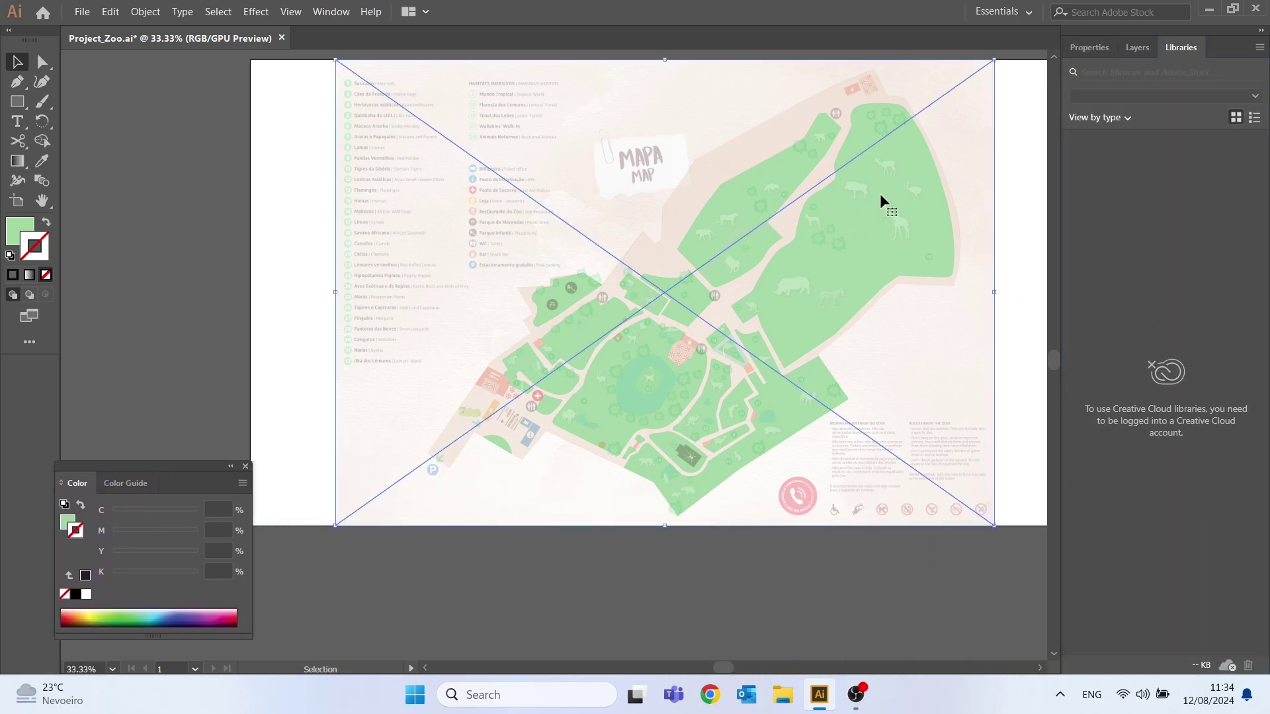